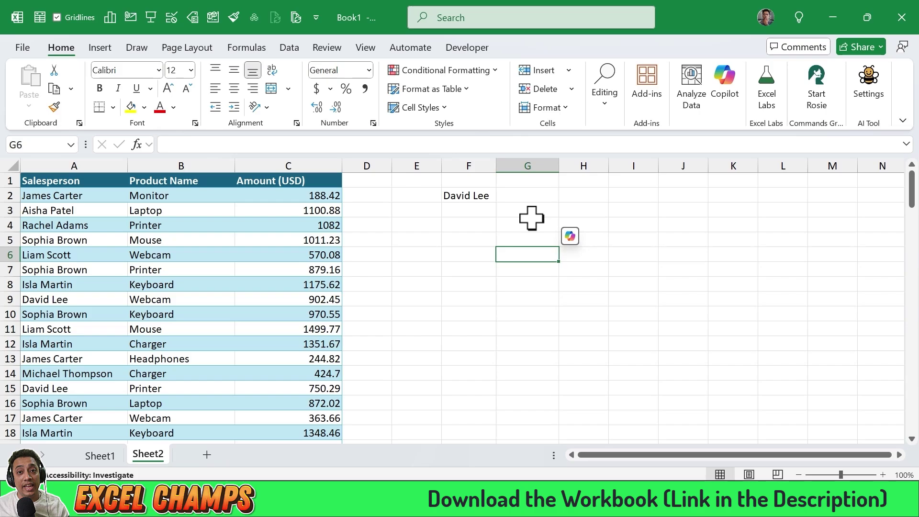
Start a FILTER formula in cell G2 with the entire SalesTable data (all rows, three columns) as its array.
key("Up")
key("Up")
key("Up")
key("Up")
type("=F")
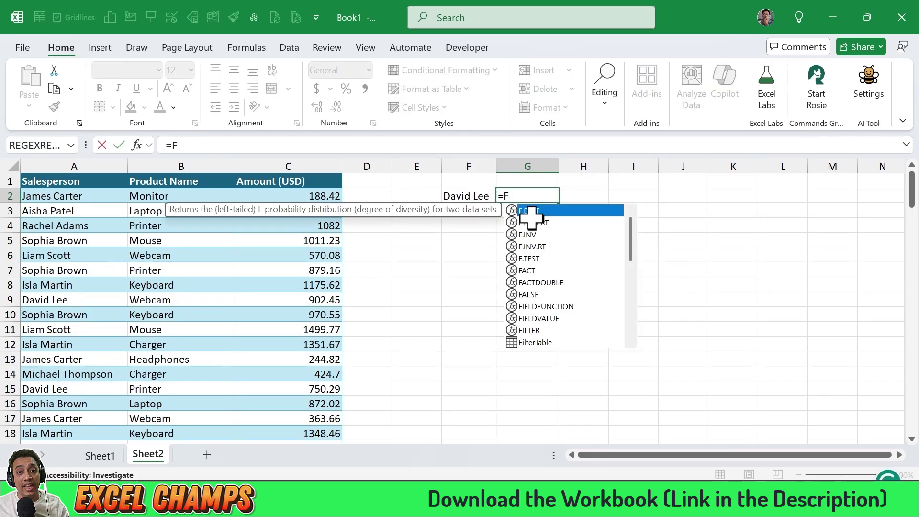
type("i")
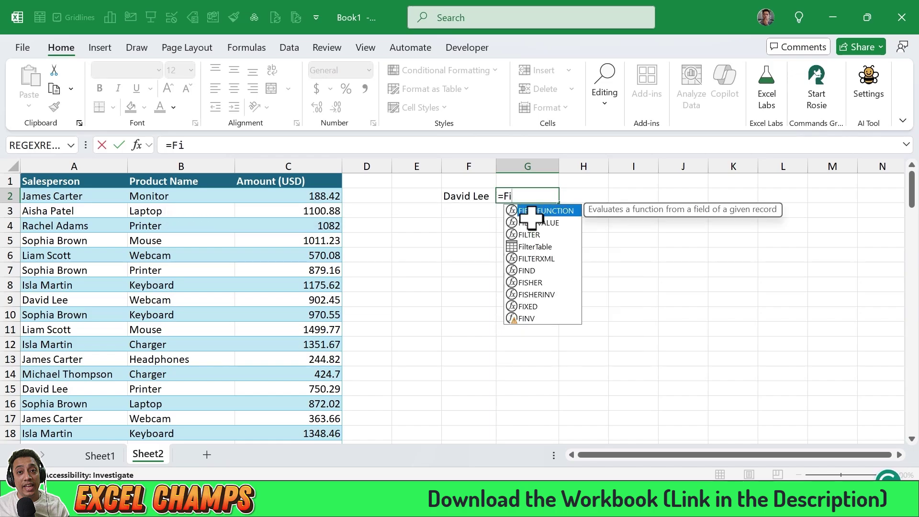
type("lter")
key("Tab")
key("Left")
key("Left")
key("Left")
key("Left")
key("Left")
key("Left")
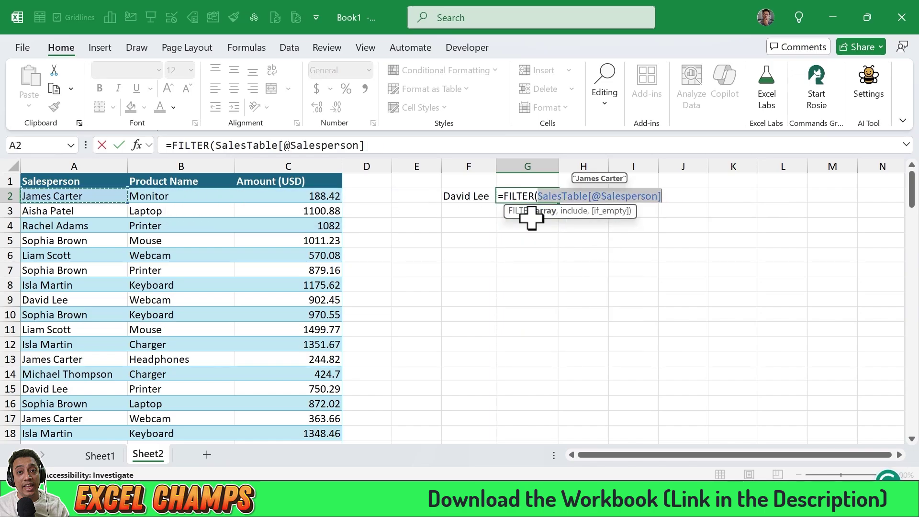
key("ctrl+shift+Down")
key("ctrl+shift+Right")
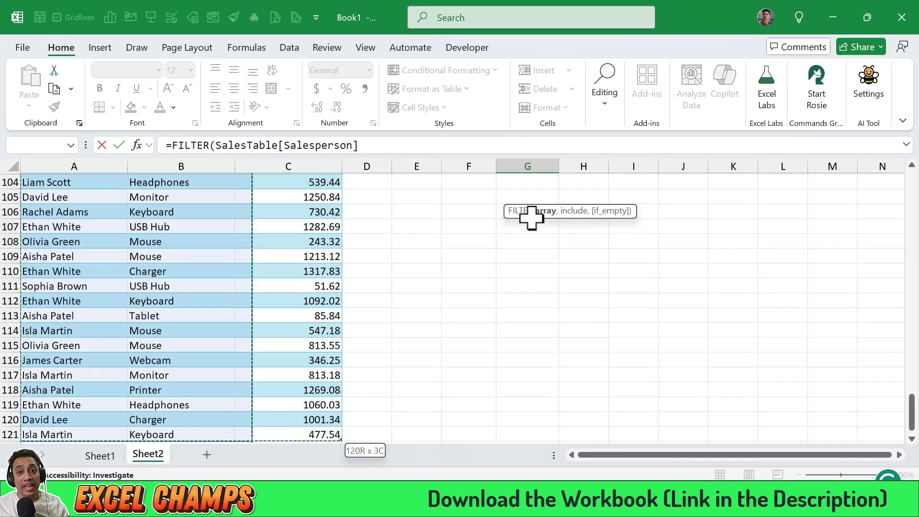
Complete the formula with the include condition SalesTable[Salesperson]=F2 and an empty string "" as the if_empty value.
type(",")
key("Up")
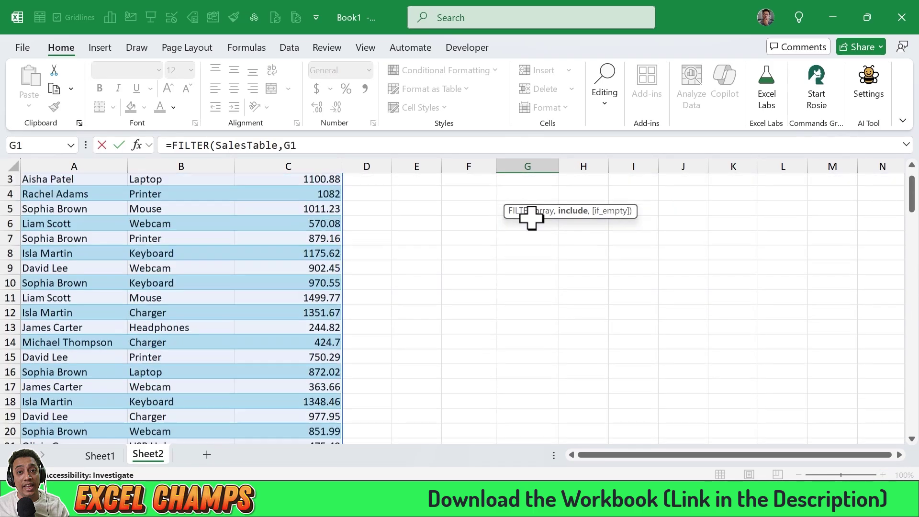
key("Home")
key("Down")
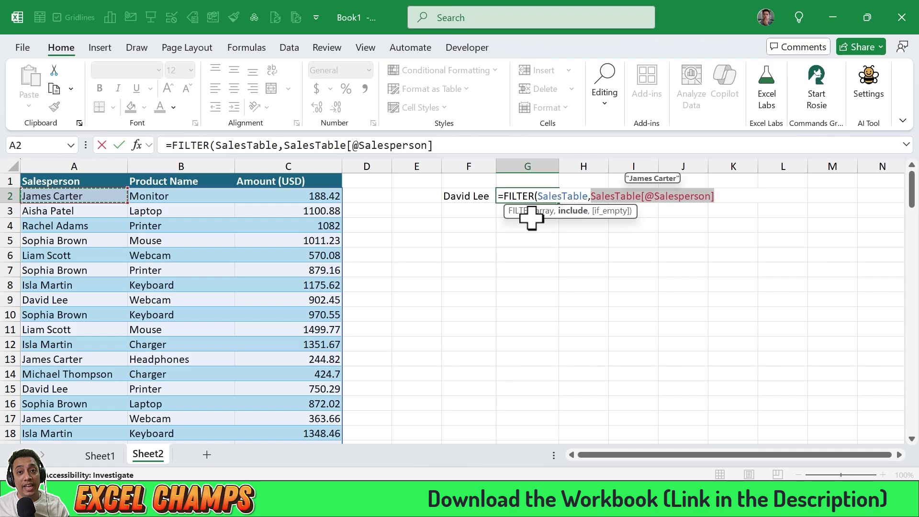
key("ctrl+shift+Down")
type("=")
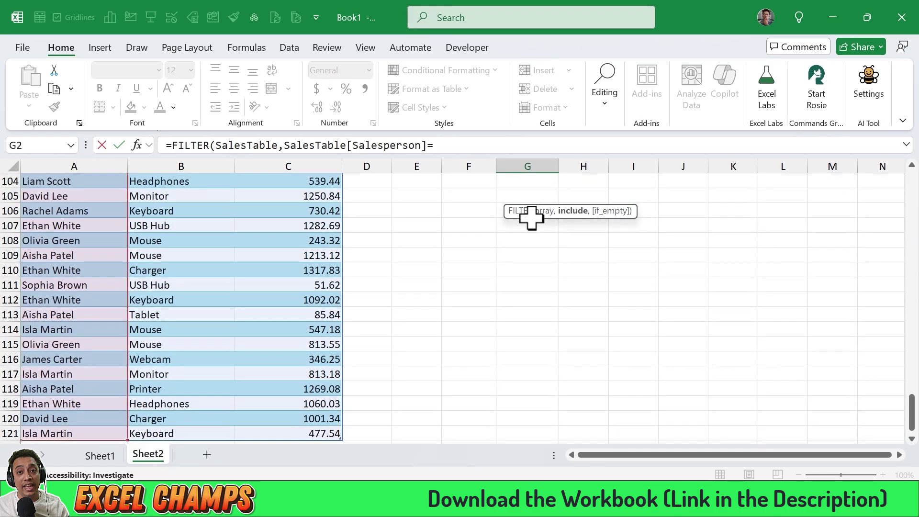
left_click_drag(912, 417, 915, 199)
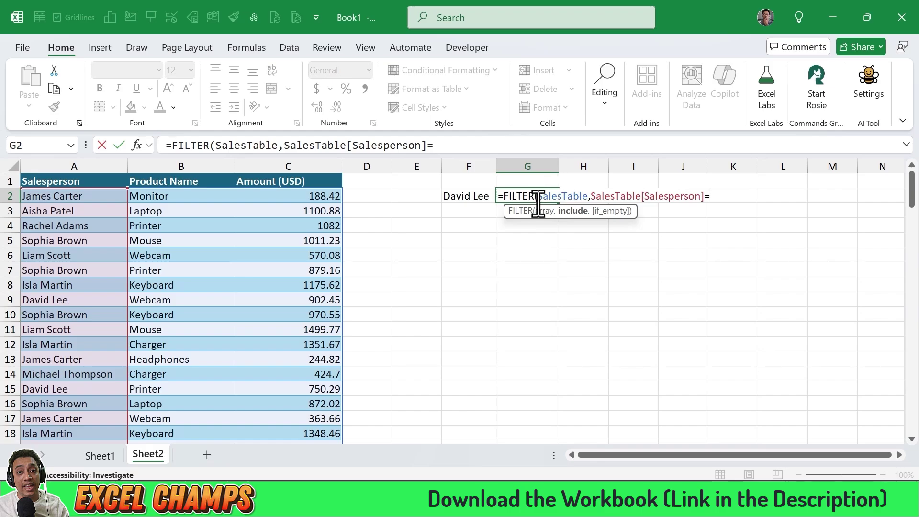
left_click(468, 194)
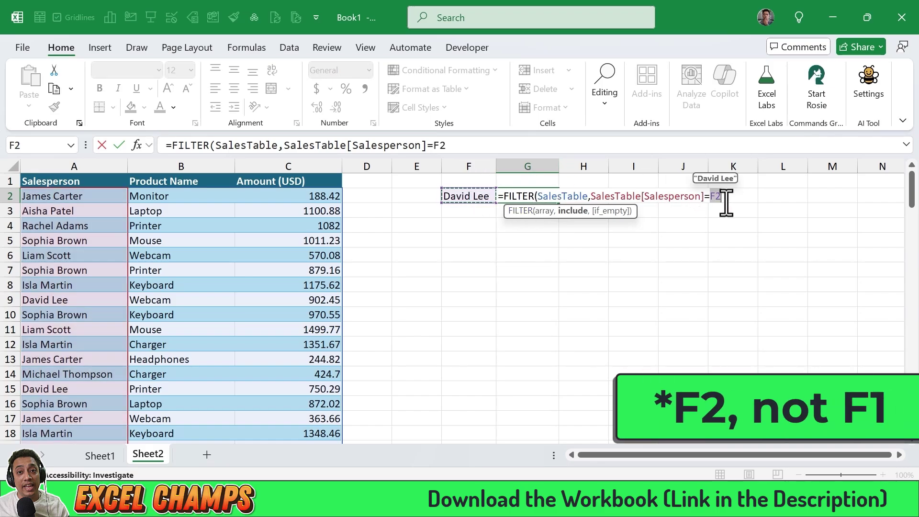
type(",")
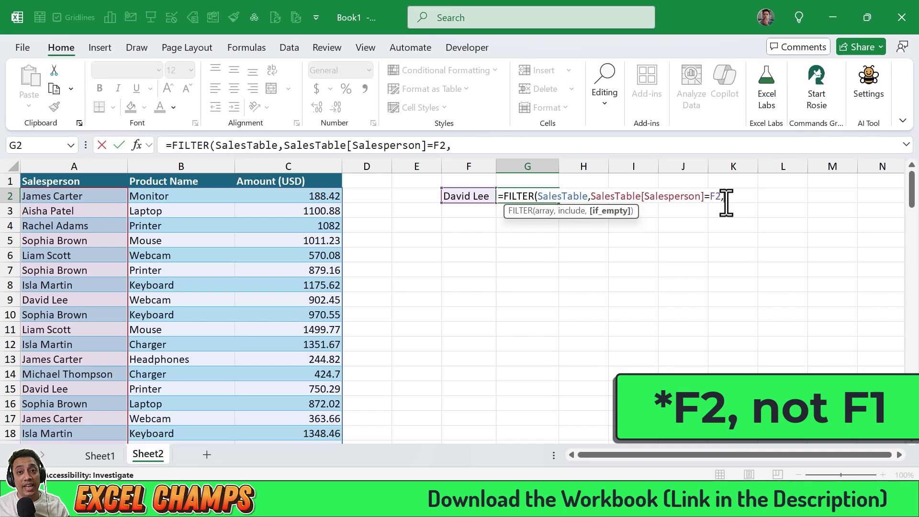
type("\"\")")
key("Return")
Widen columns G to I, which hold the filtered results, by an equal amount.
key("Up")
key("ctrl+shift+Down")
key("ctrl+shift+Right")
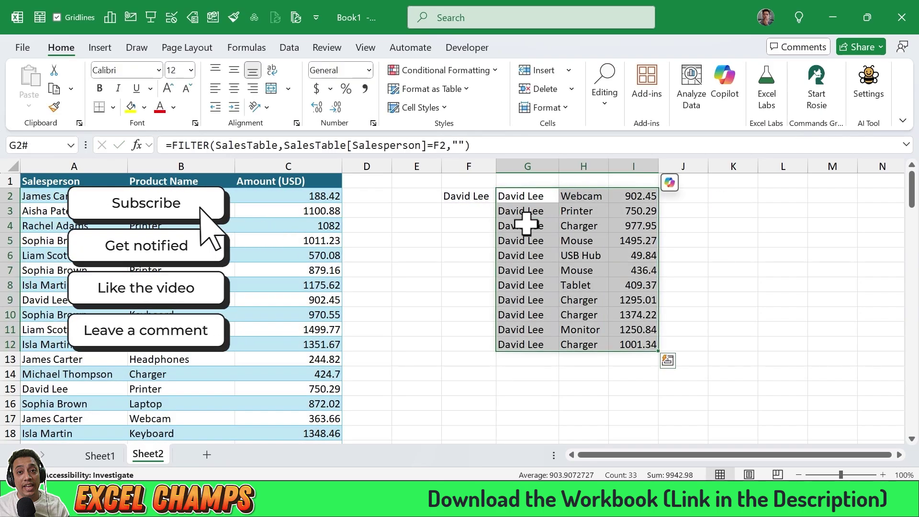
key("ctrl+space")
left_click_drag(559, 167, 568, 167)
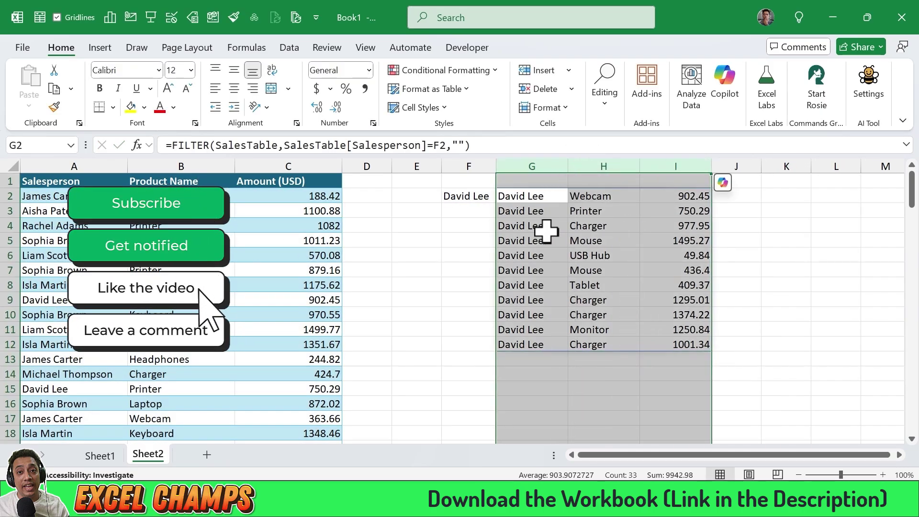
left_click(546, 232)
Copy the table headers A1:C1 to G1 above the filtered results and widen columns G to I to fit them.
left_click(47, 181)
left_click_drag(48, 181, 301, 191)
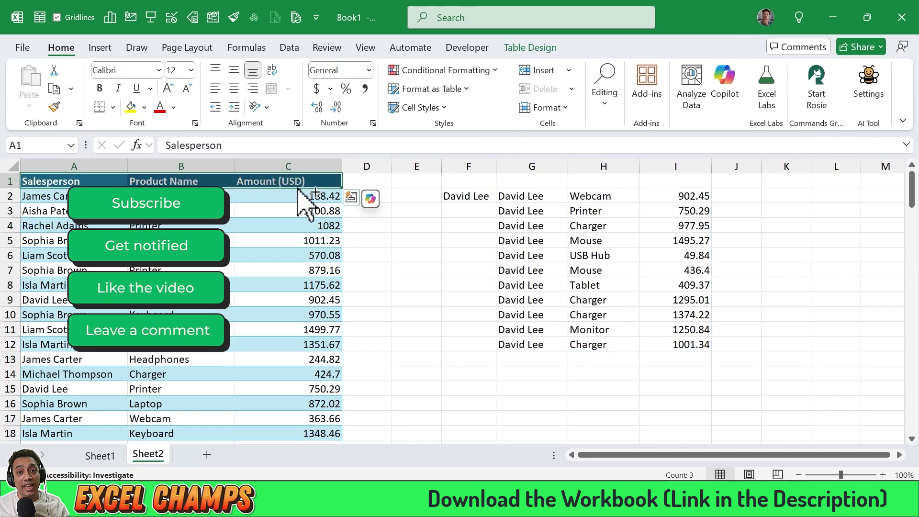
key("ctrl+c")
left_click(523, 181)
key("ctrl+v")
key("ctrl+space")
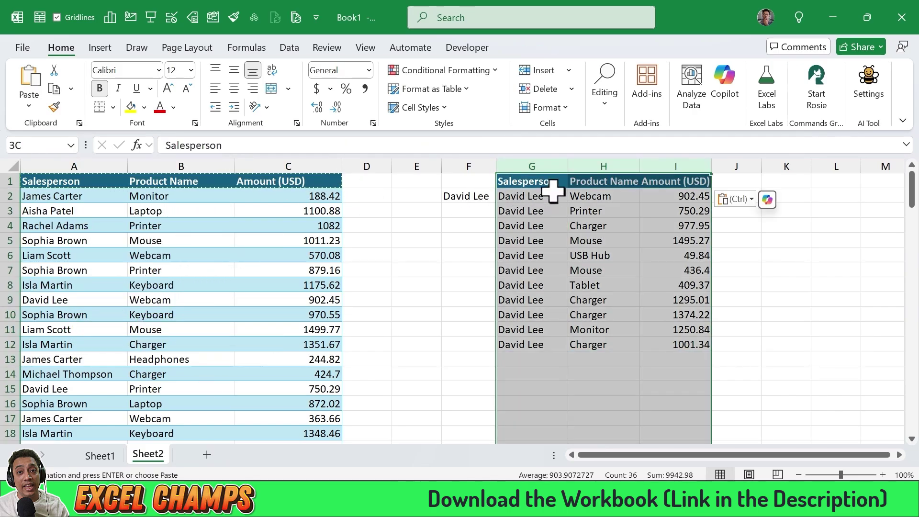
left_click_drag(568, 167, 576, 166)
left_click(565, 257)
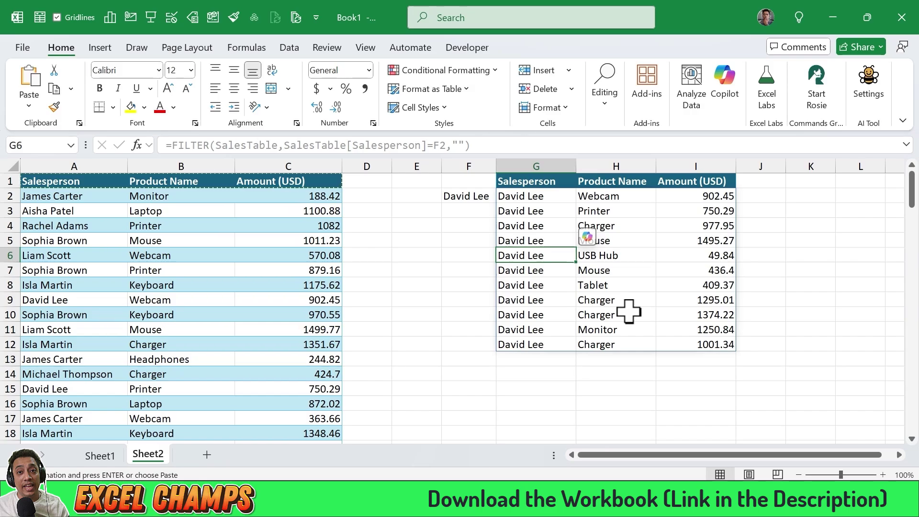
Add a List data validation to cell F2 with the salesperson range $A$2:$A$121 as its source.
left_click(463, 196)
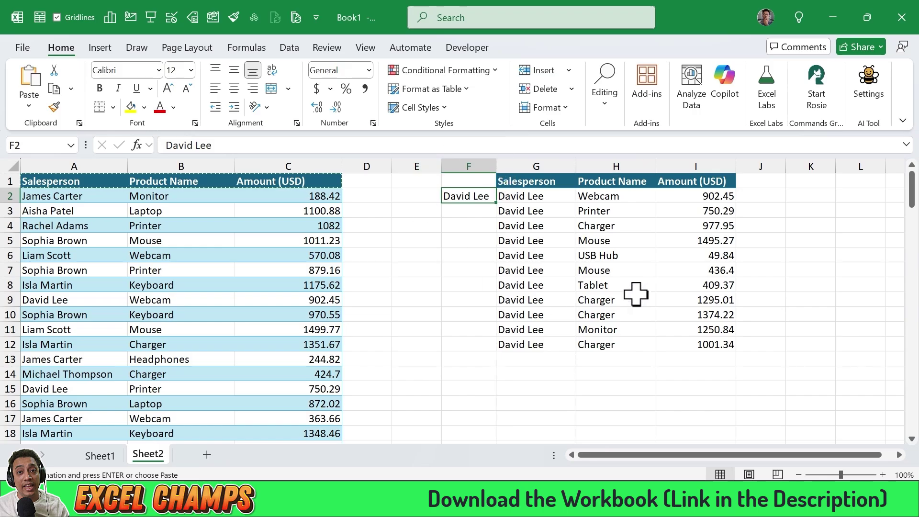
key("alt+a")
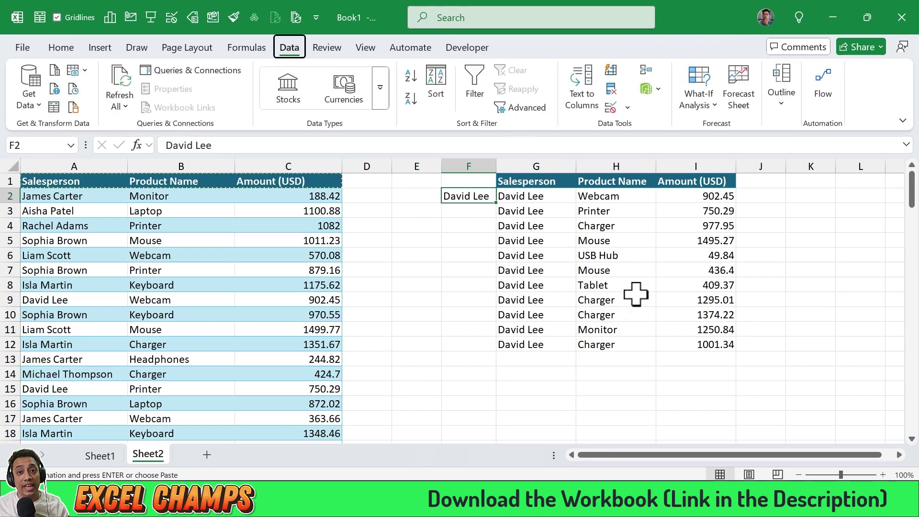
key("v")
key("v")
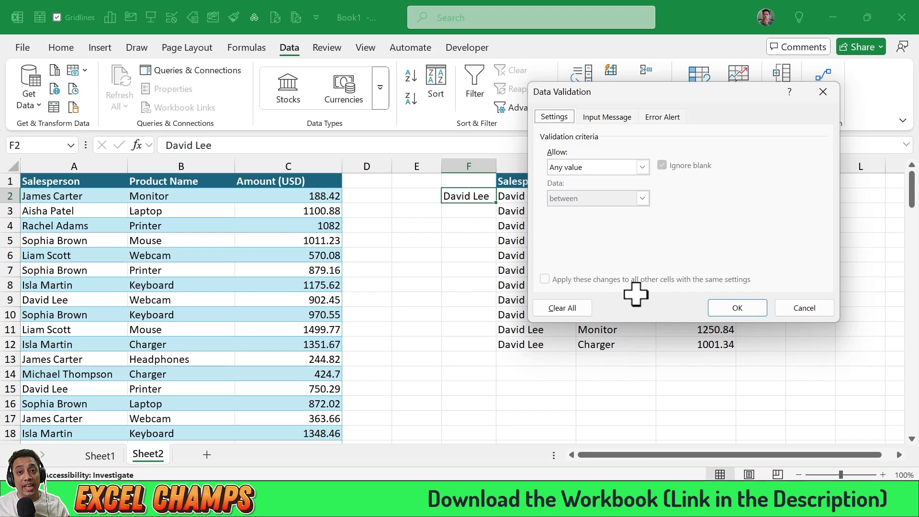
left_click(641, 167)
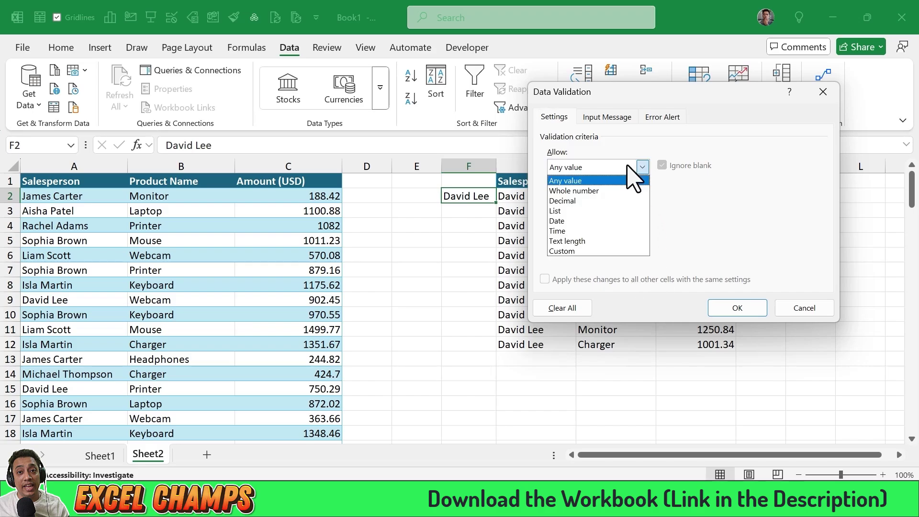
left_click(601, 213)
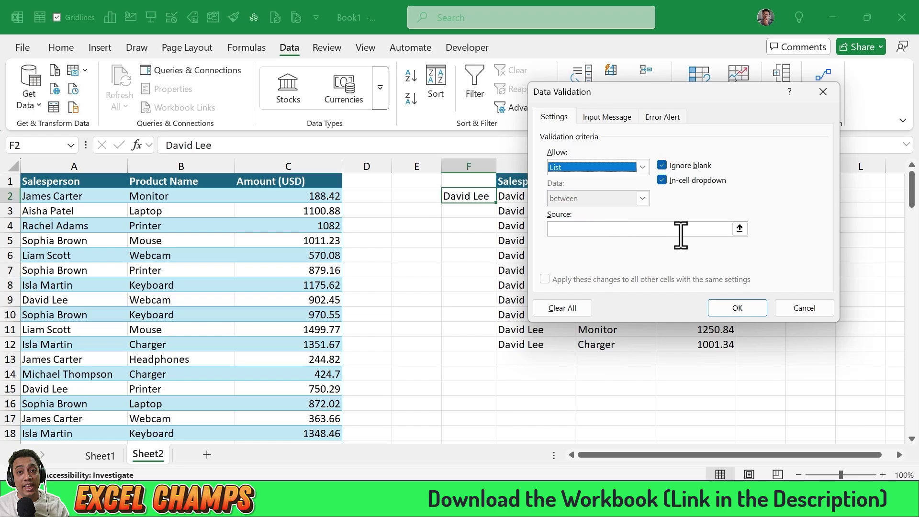
left_click(740, 228)
left_click(96, 196)
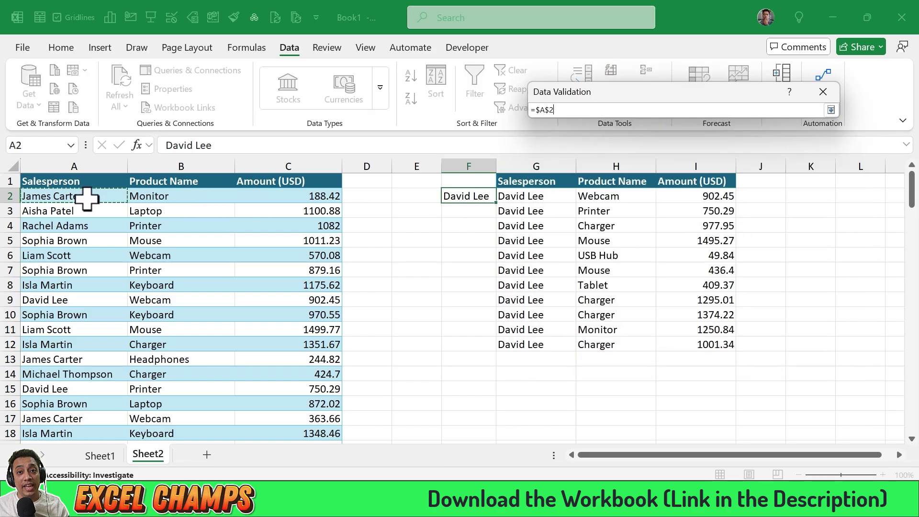
key("ctrl+shift+Down")
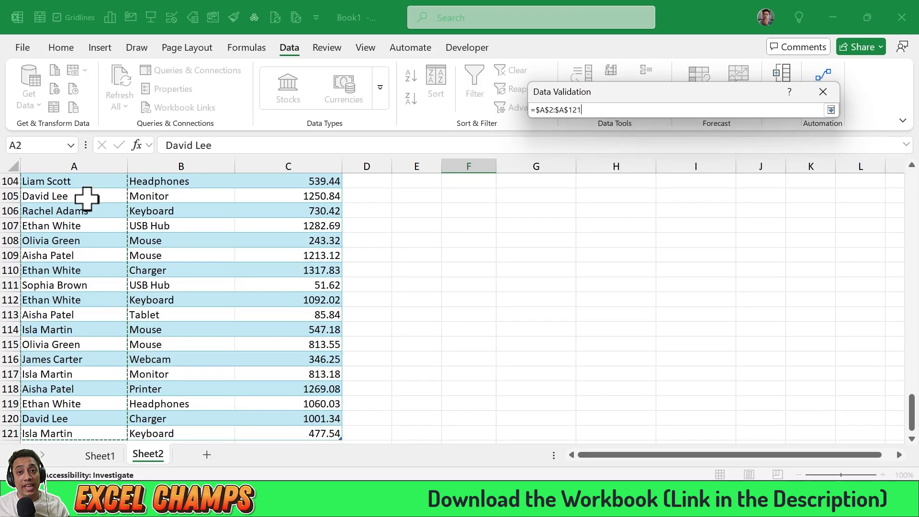
key("Return")
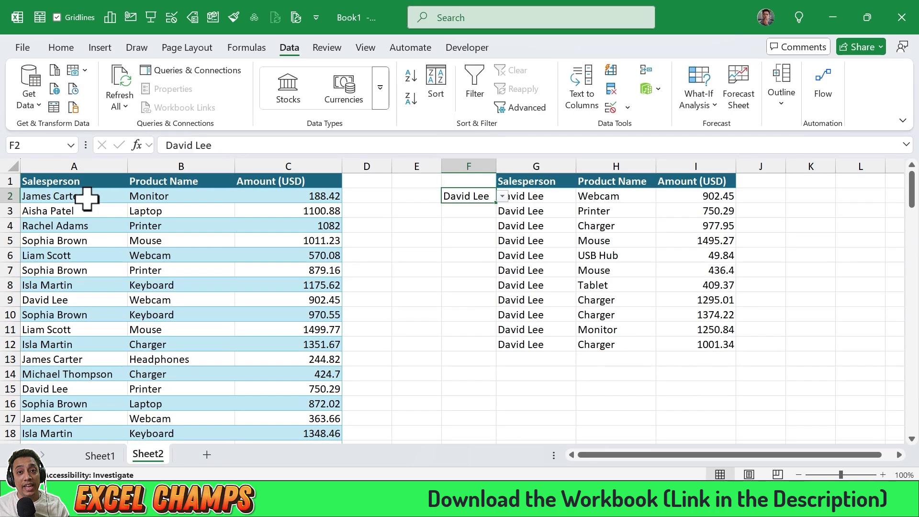
Choose the fifth salesperson from the drop-down list in cell F2.
key("alt+Down")
key("Down")
key("Down")
key("Up")
key("Up")
key("Up")
key("Up")
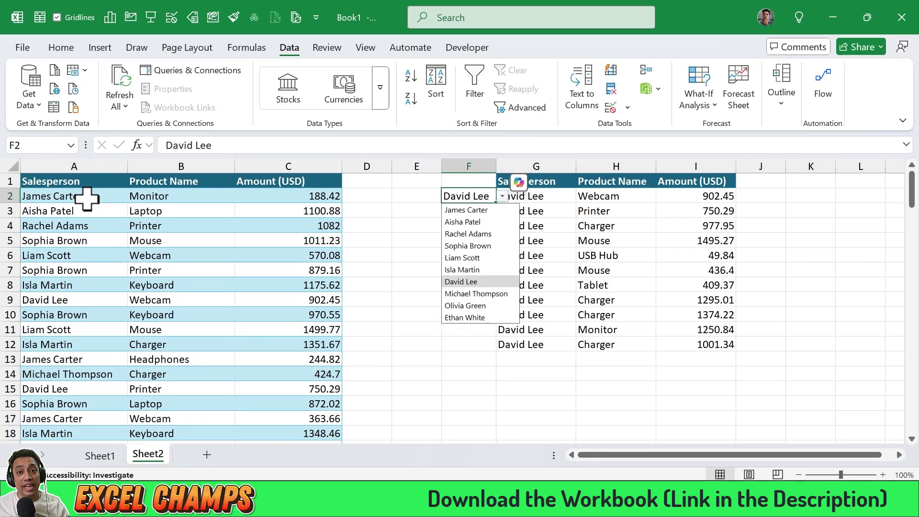
key("Return")
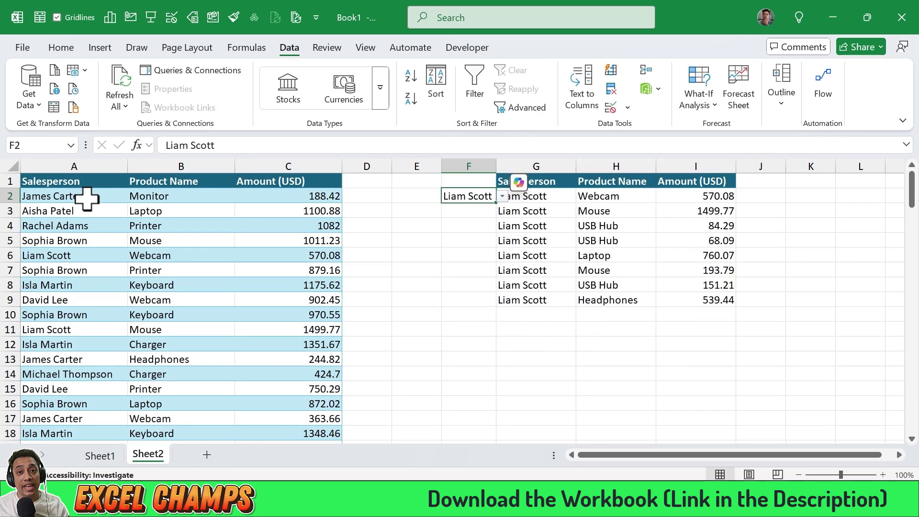
Move the salesperson drop-down cell from F2 to E2 and fit the width of column E to its content.
key("ctrl+x")
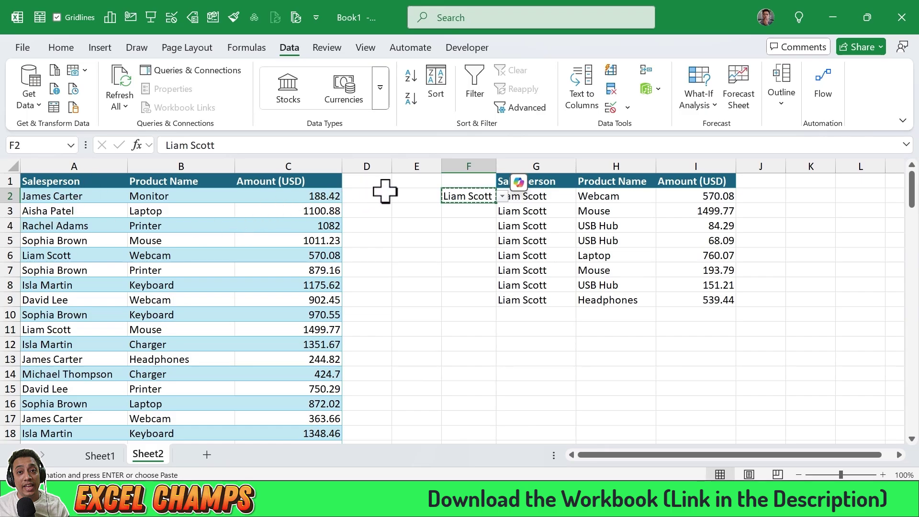
left_click(407, 197)
key("ctrl+v")
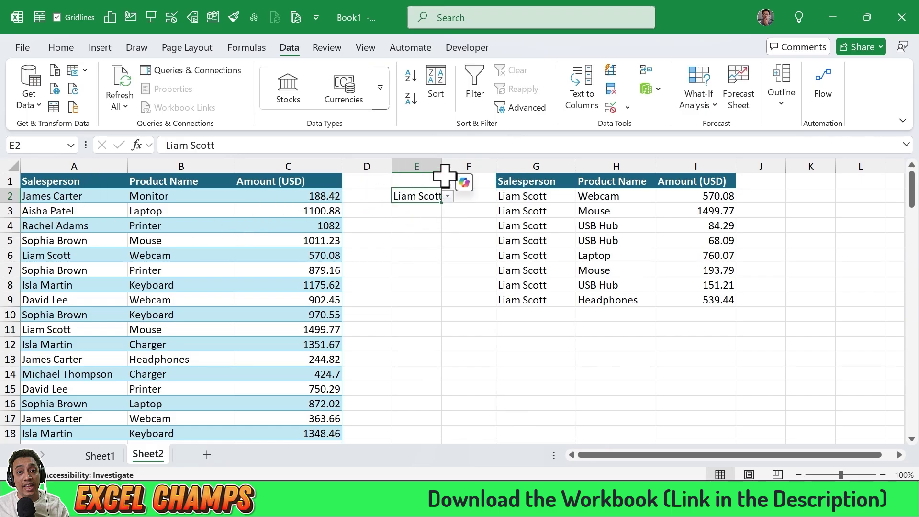
left_click(444, 182)
left_click(443, 166)
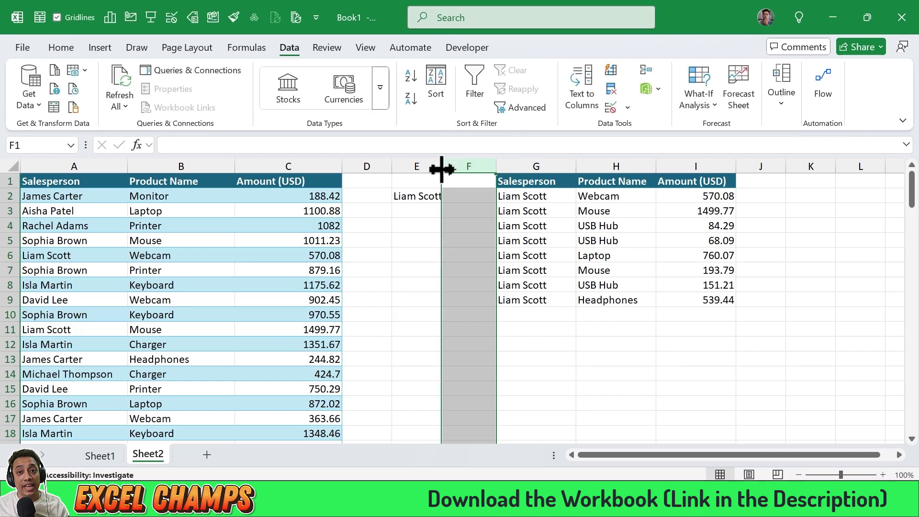
double_click(440, 168)
Choose a different salesperson from the drop-down list in cell E2.
left_click(439, 195)
key("alt+Down")
key("Up")
key("Up")
key("Up")
key("Up")
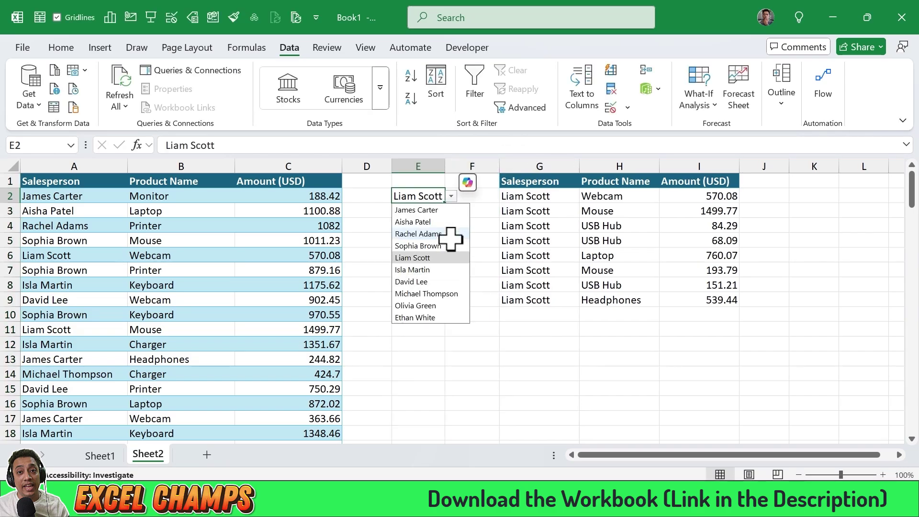
key("Return")
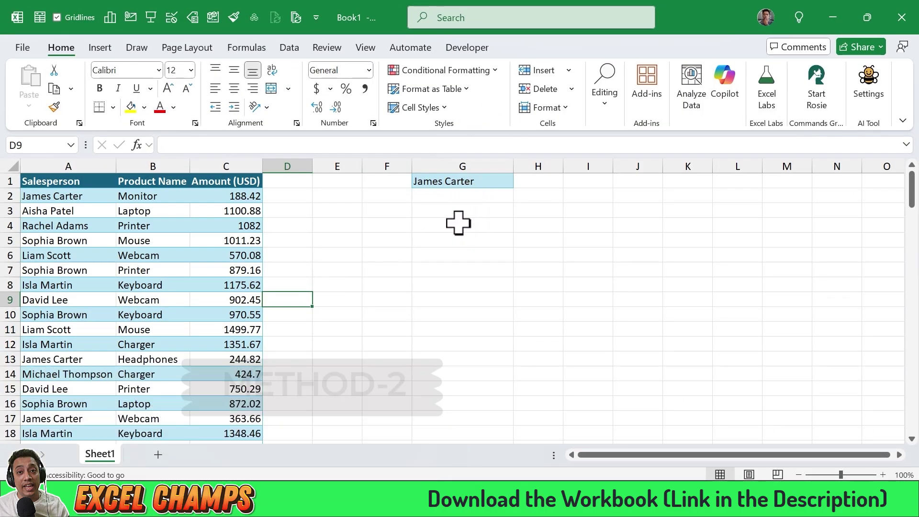
Load cell G1 into Power Query as a table without headers and drill down to its salesperson value.
left_click(451, 181)
right_click(486, 181)
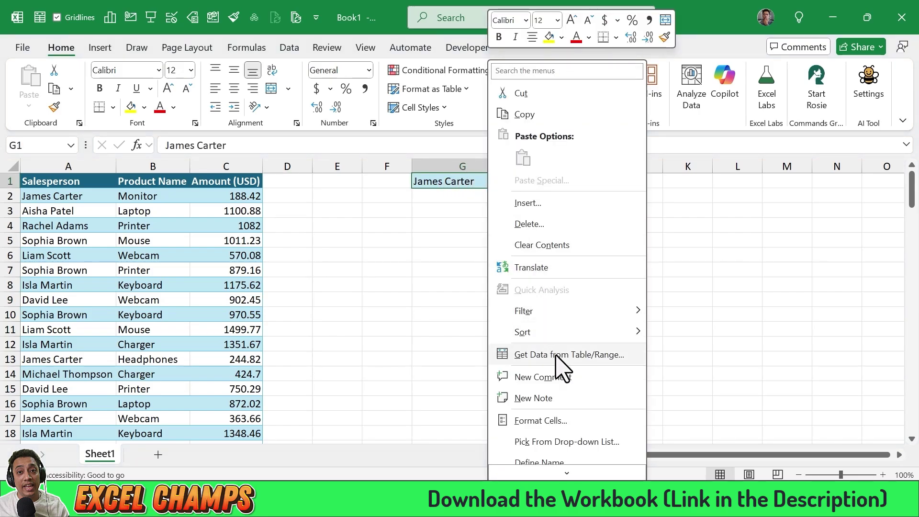
left_click(561, 365)
left_click_drag(498, 331, 546, 246)
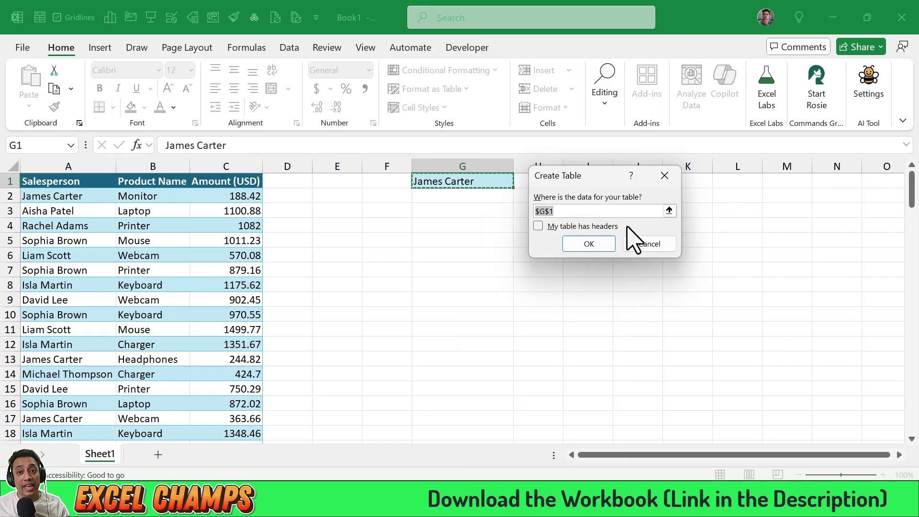
left_click(586, 249)
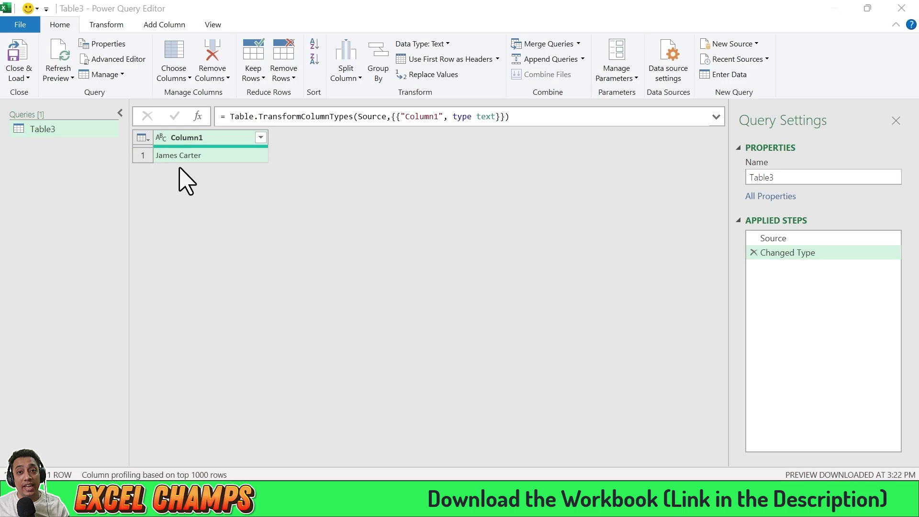
right_click(208, 154)
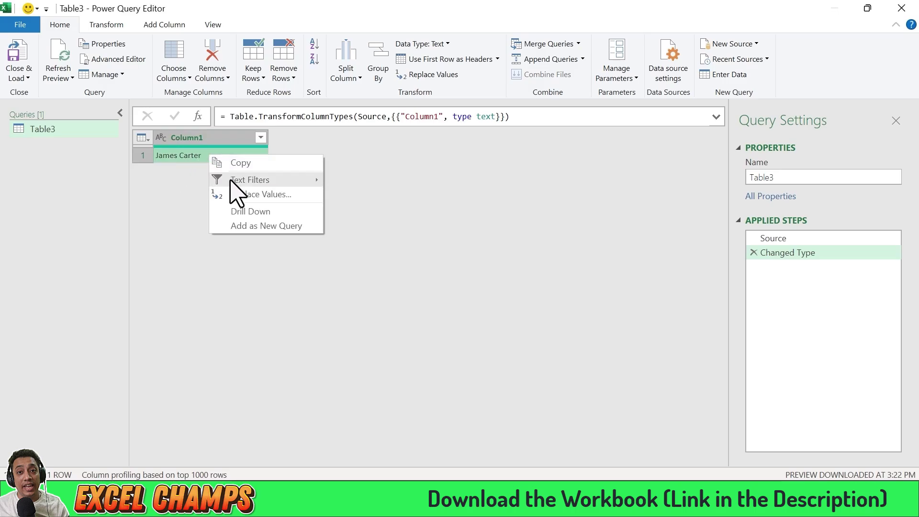
left_click(292, 211)
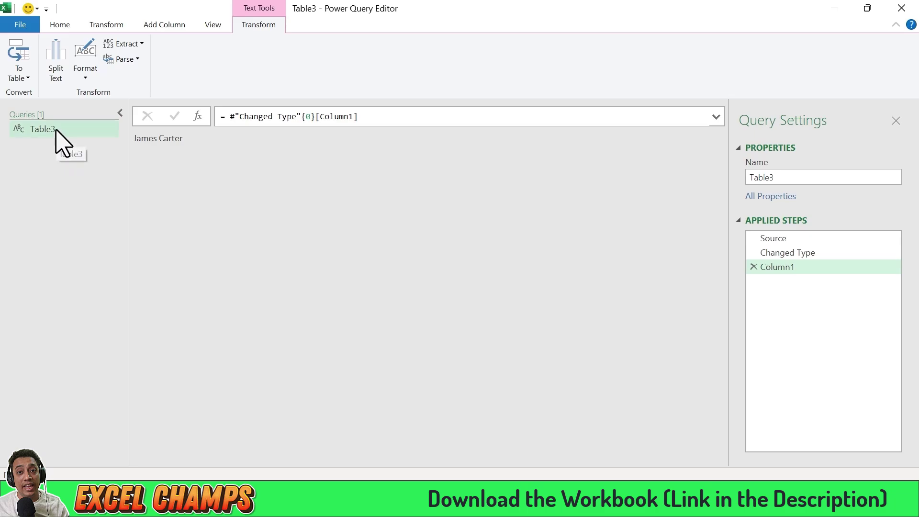
Rename the Table3 query as FilterValue.
right_click(55, 130)
left_click(102, 179)
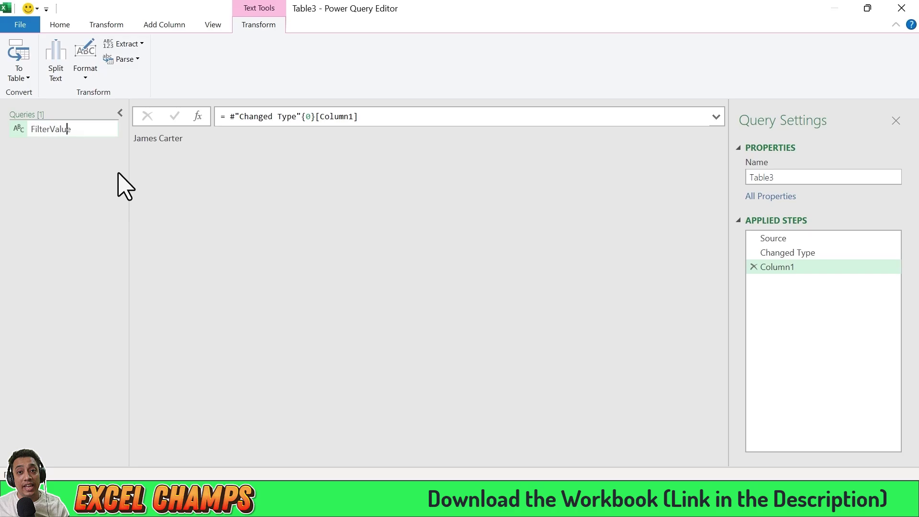
key("Return")
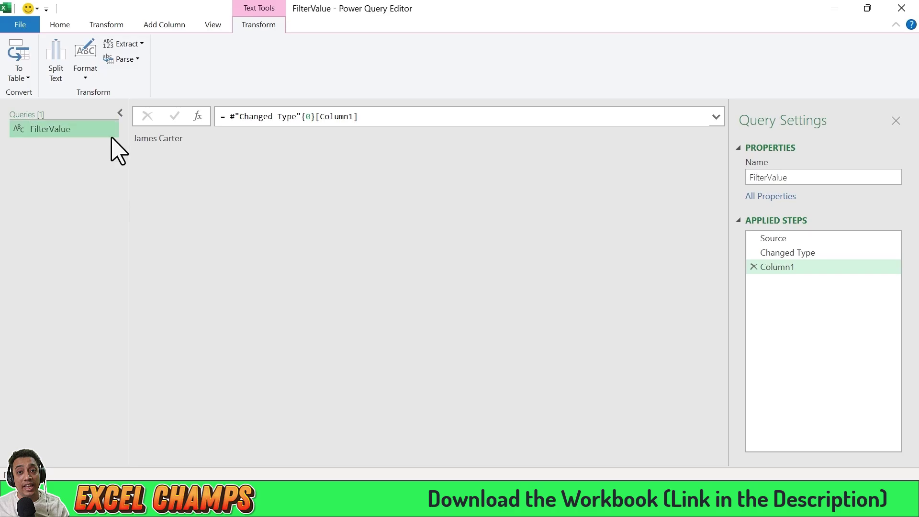
Close the query editor and load FilterValue to the workbook as a connection only.
left_click(61, 26)
left_click(25, 76)
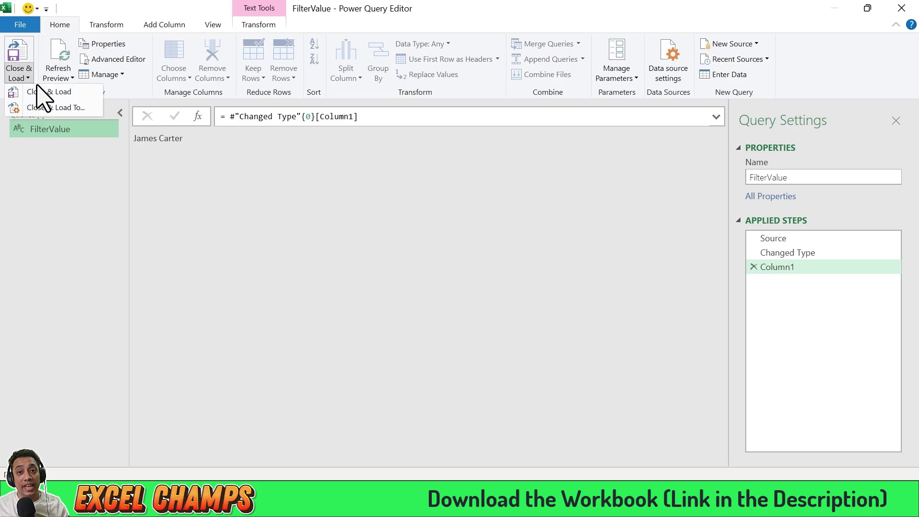
left_click(70, 110)
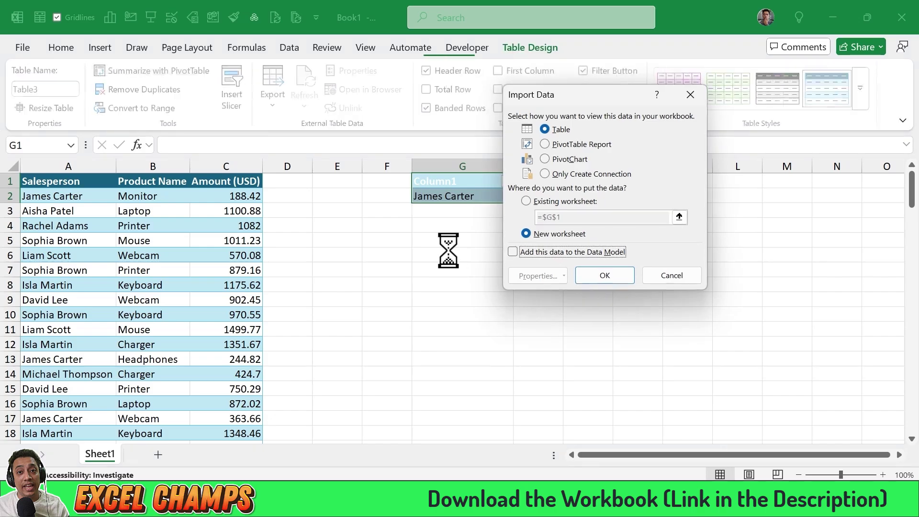
left_click_drag(349, 114, 306, 115)
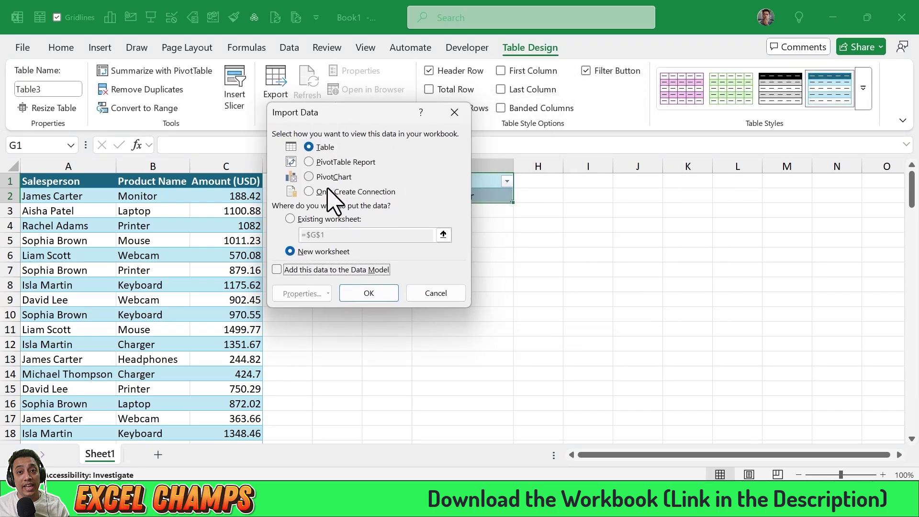
left_click(317, 193)
left_click(368, 294)
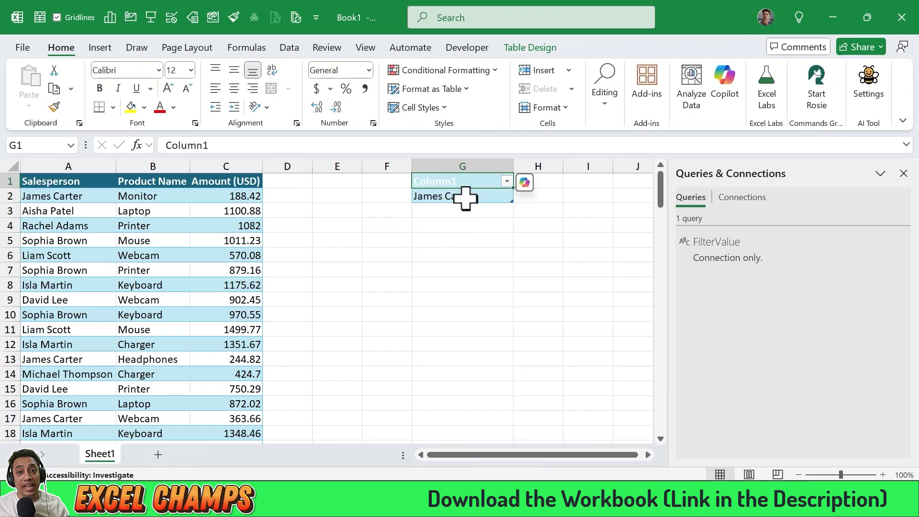
Remove the header row from the single-cell table in column G and move its salesperson cell up to G1.
left_click(533, 47)
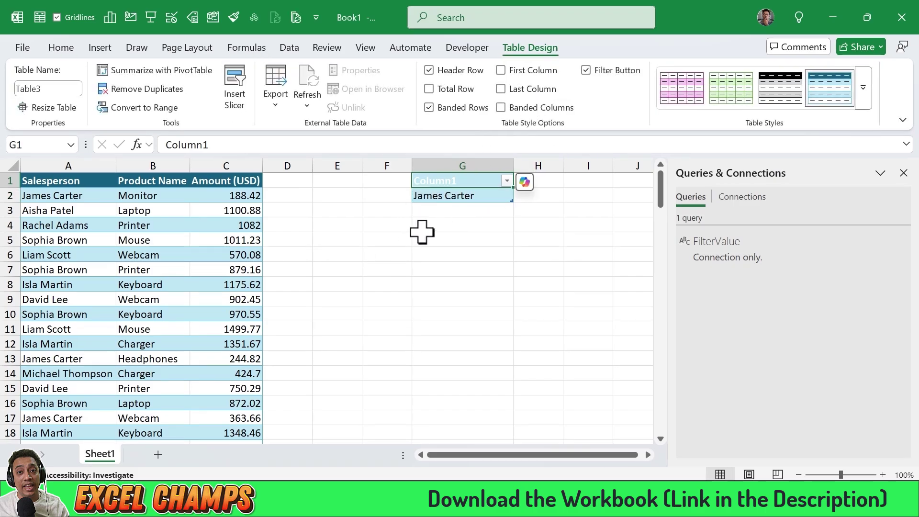
left_click(430, 73)
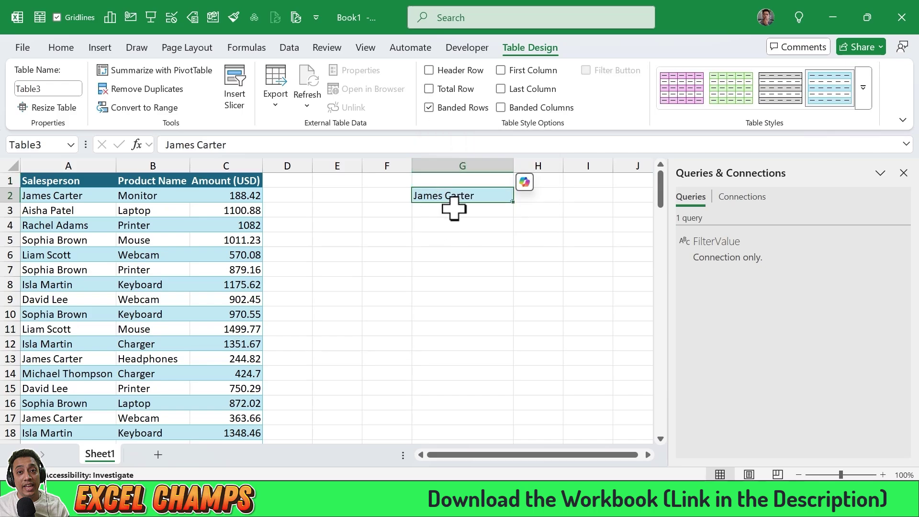
left_click_drag(456, 203, 452, 185)
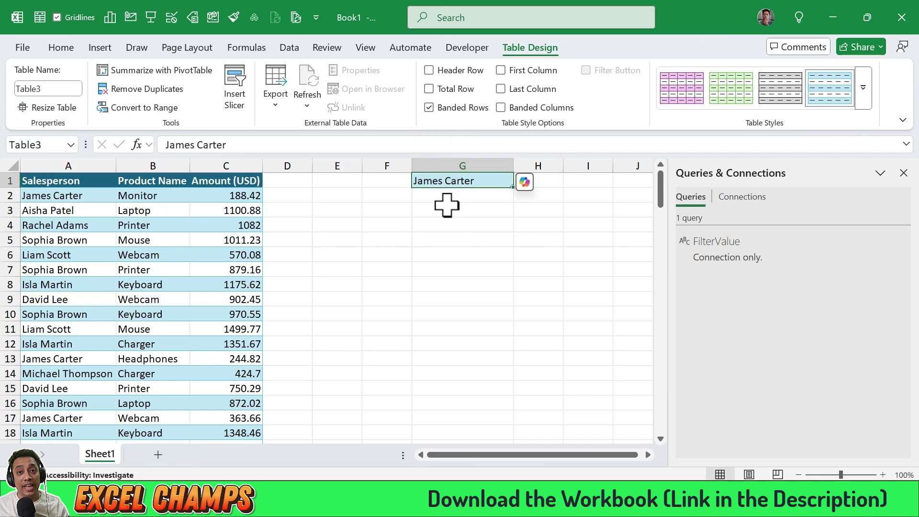
left_click(464, 223)
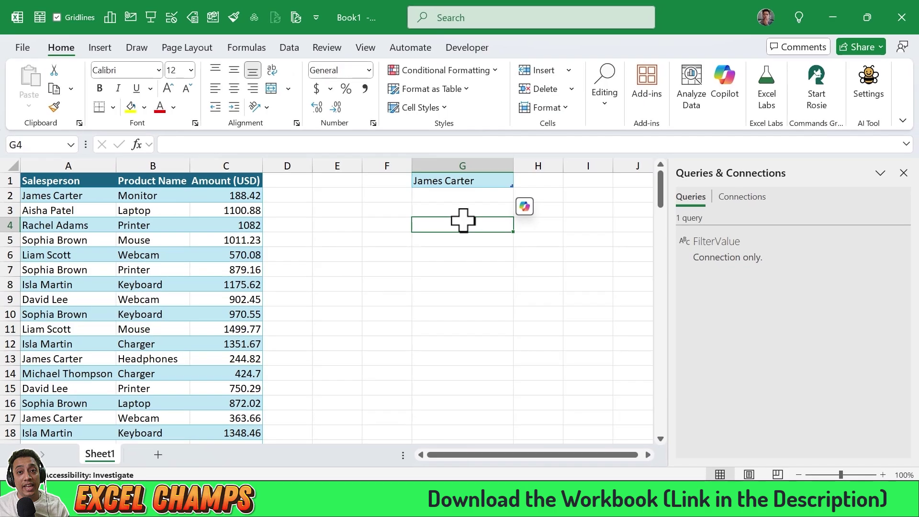
Load the sales table in columns A to C into Power Query.
left_click(120, 256)
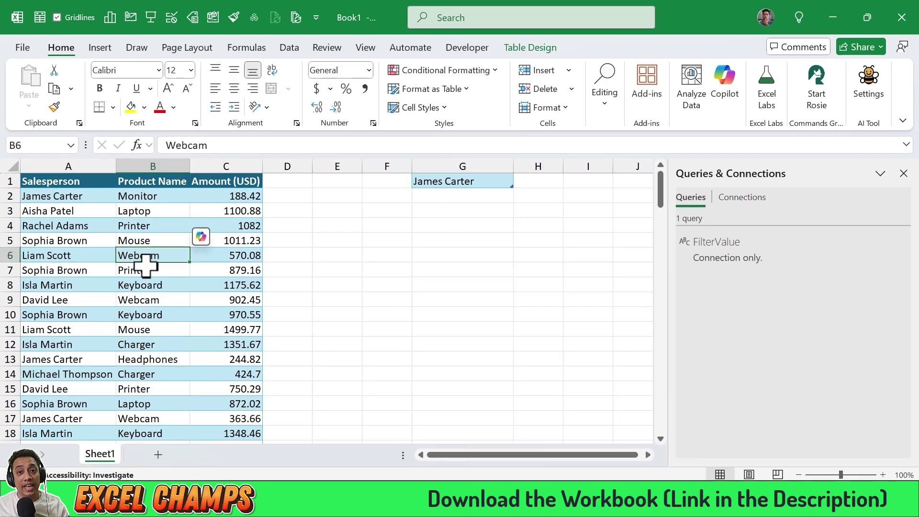
right_click(146, 256)
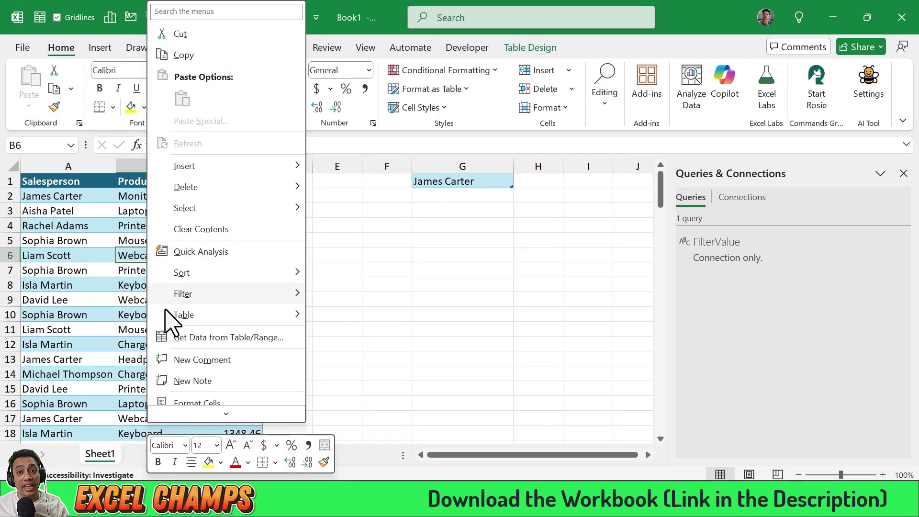
left_click(234, 341)
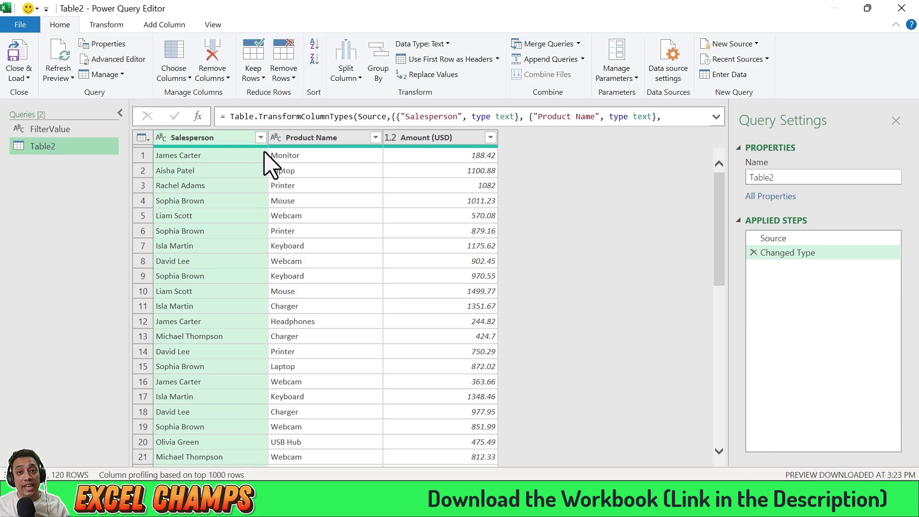
Filter the Salesperson column to only the second salesperson in the value list.
left_click(260, 138)
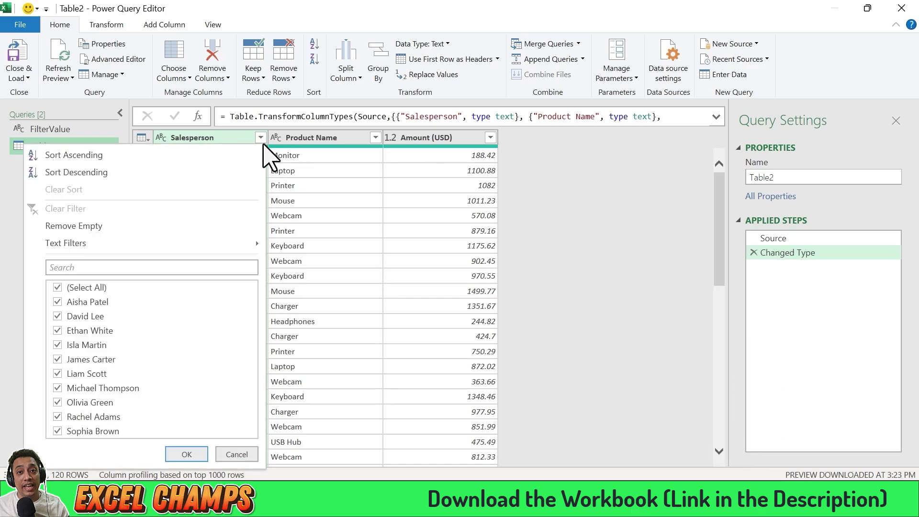
left_click(57, 287)
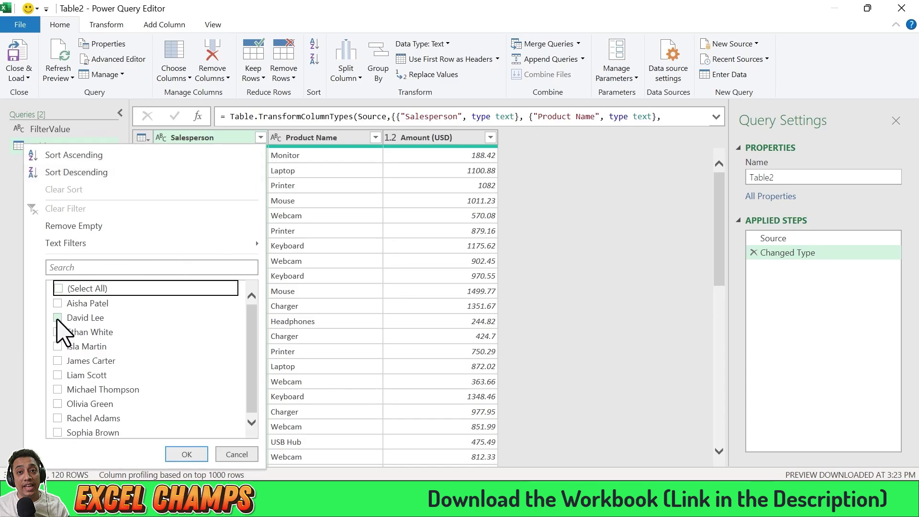
left_click(58, 317)
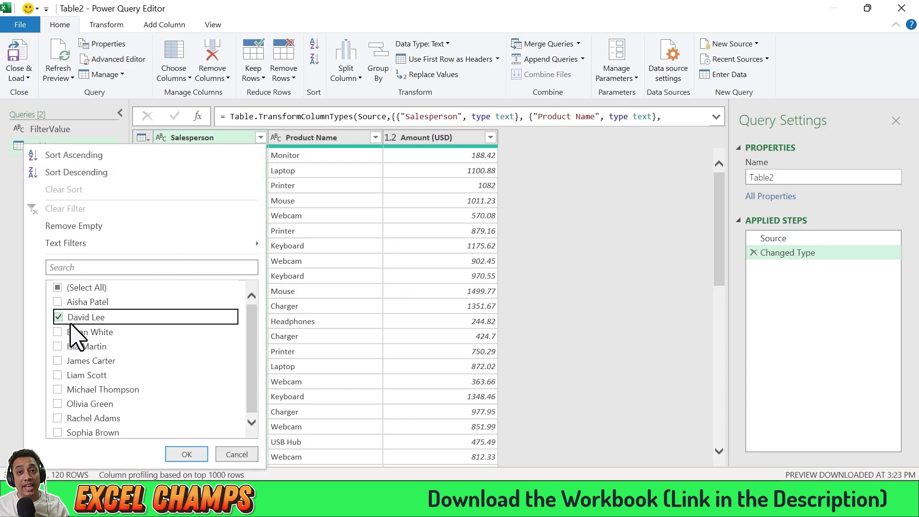
left_click(186, 455)
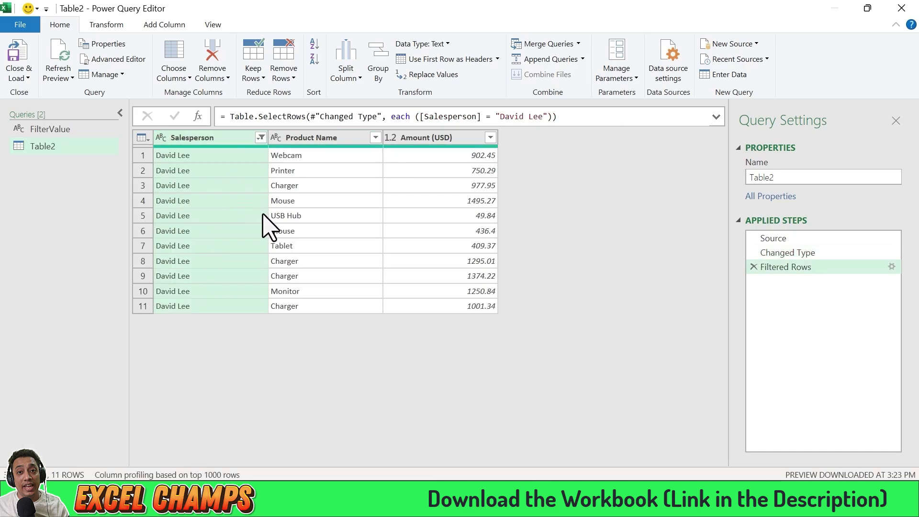
Replace the hard-coded salesperson name in the Filtered Rows formula of Table2 with the FilterValue query.
left_click(55, 130)
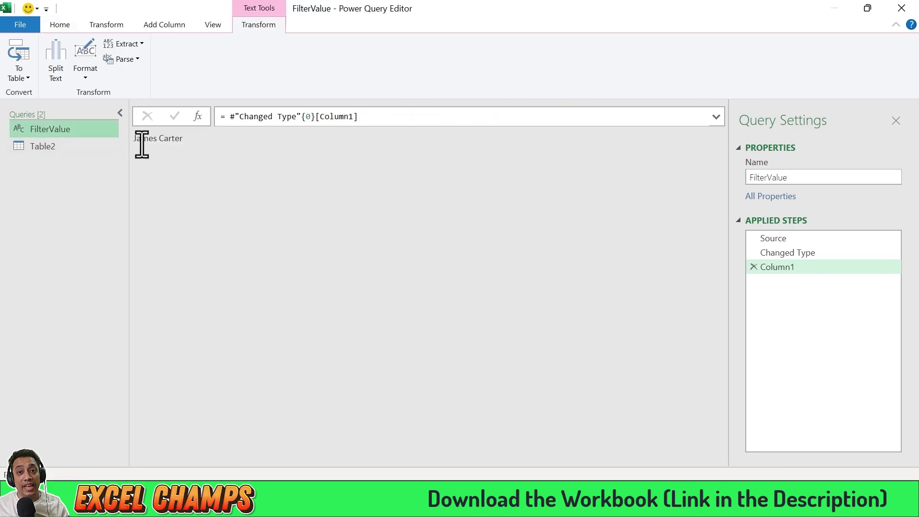
left_click(61, 147)
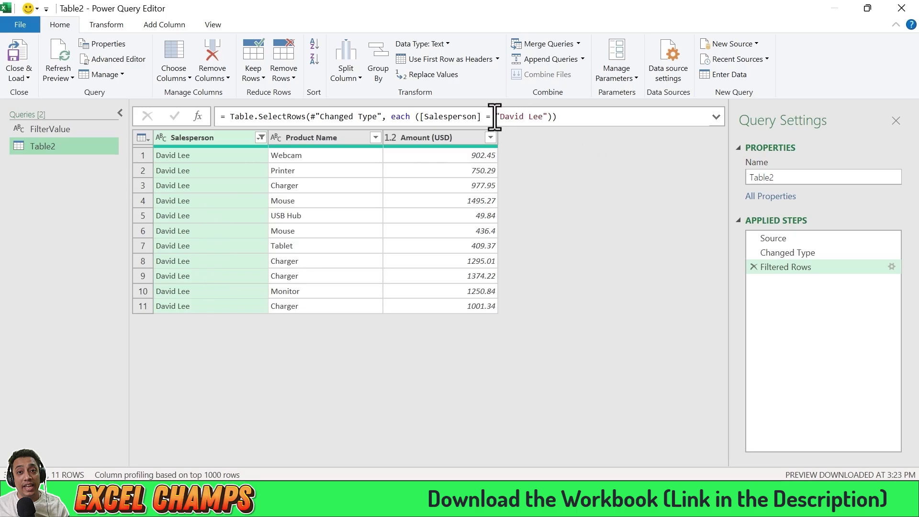
left_click_drag(494, 116, 531, 116)
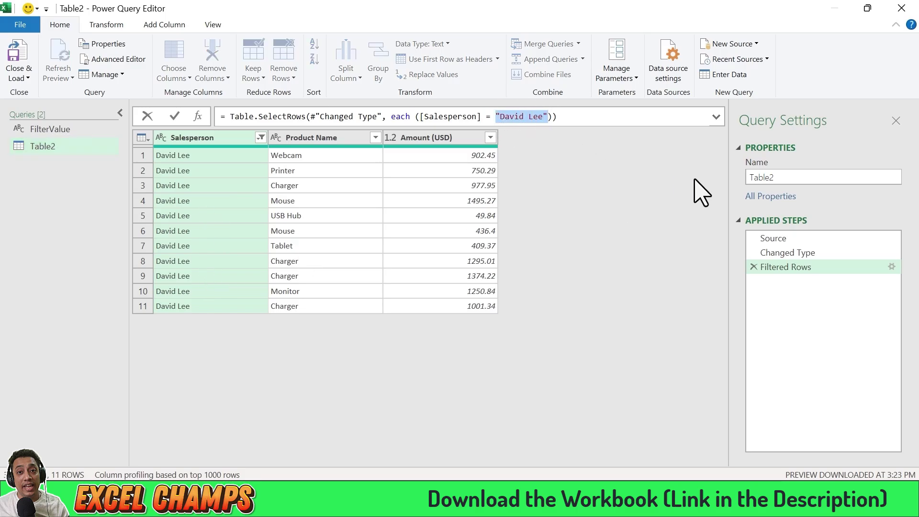
key("BackSpace")
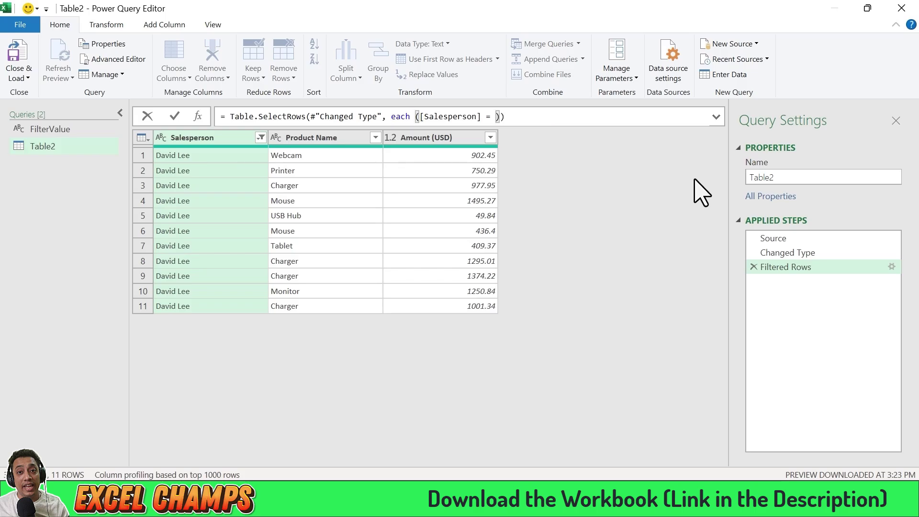
type("FIlter")
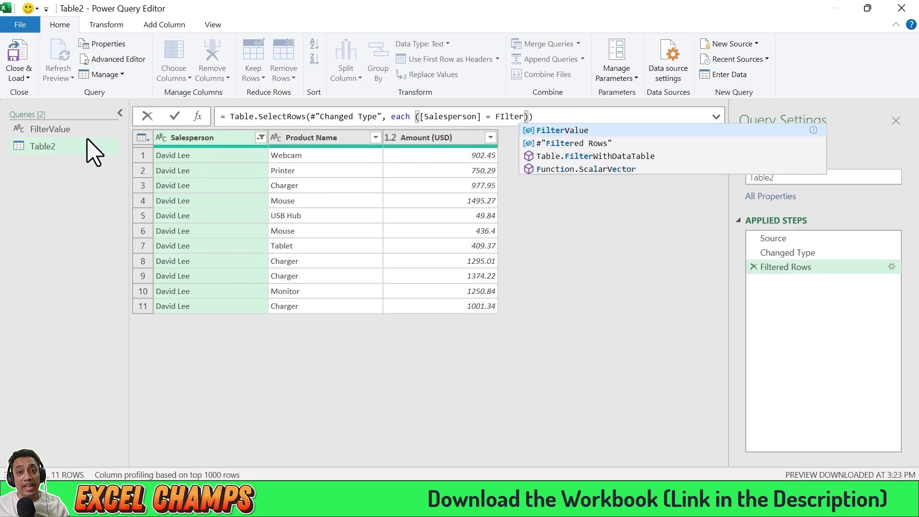
key("Tab")
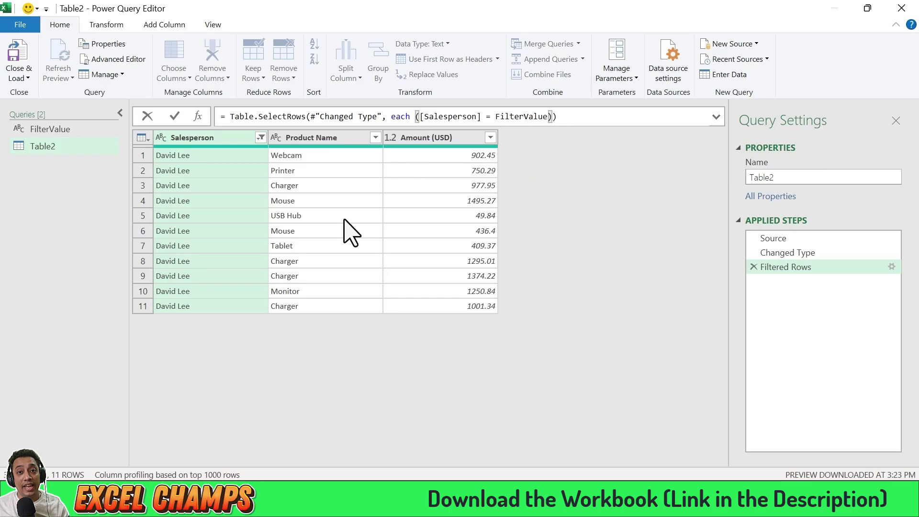
key("Return")
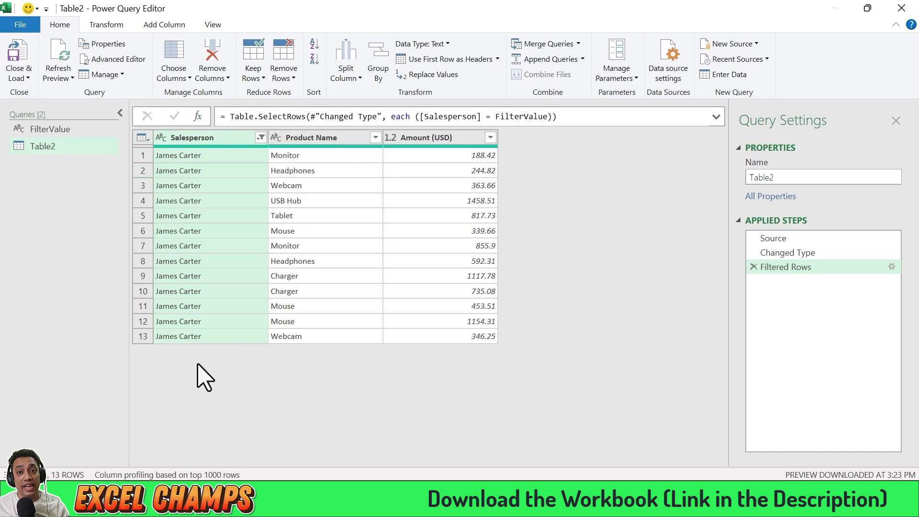
Rename the Table2 query as FilterTable.
right_click(38, 146)
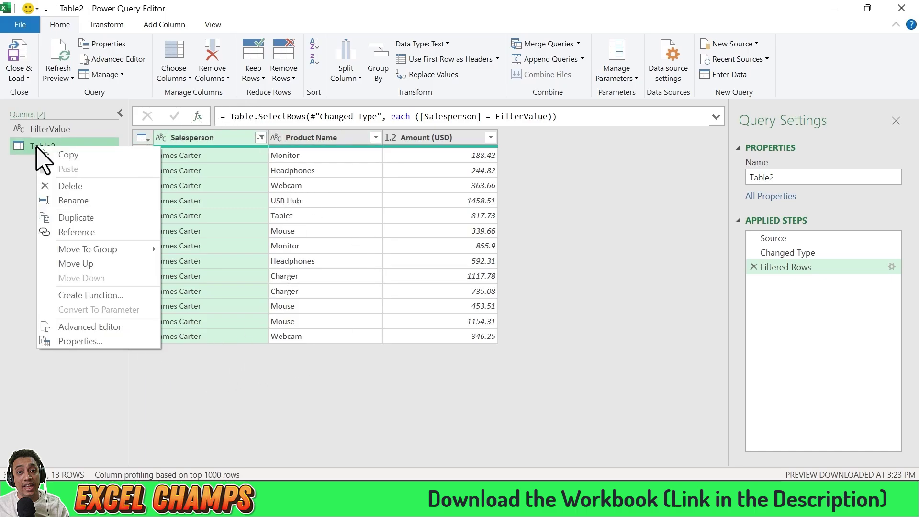
left_click(79, 198)
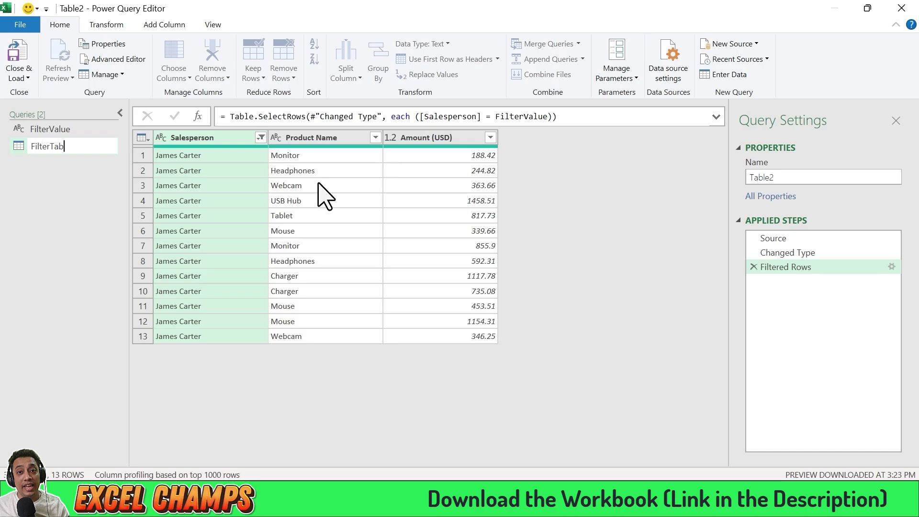
key("Return")
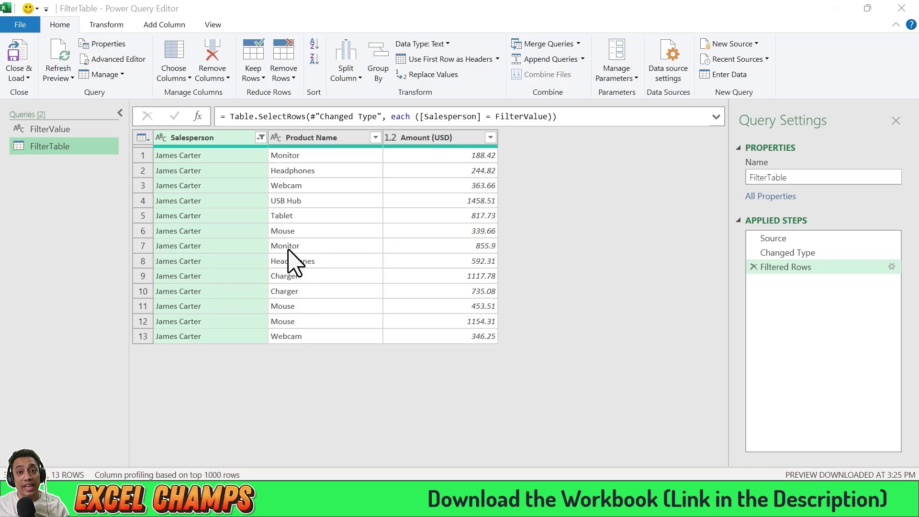
Close the query editor and load FilterTable as a table to the existing worksheet, starting at cell E4.
left_click(28, 78)
left_click(66, 110)
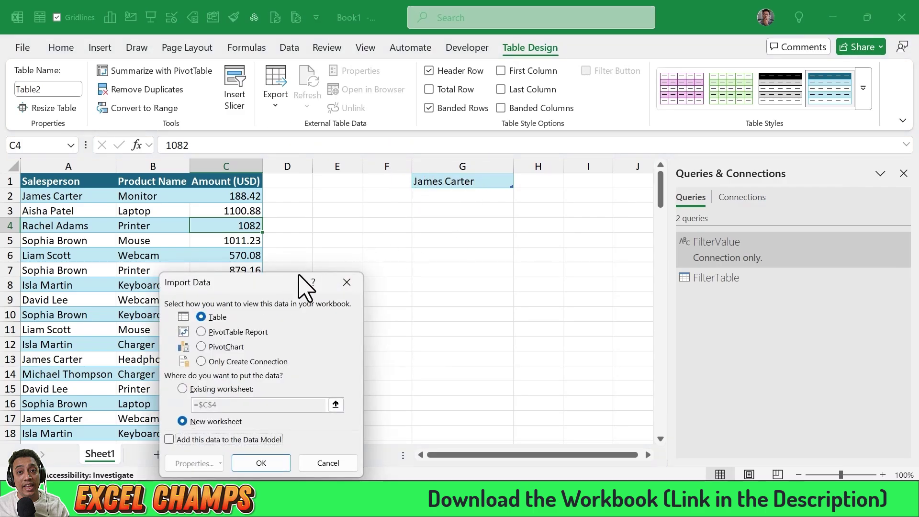
left_click_drag(299, 277, 523, 87)
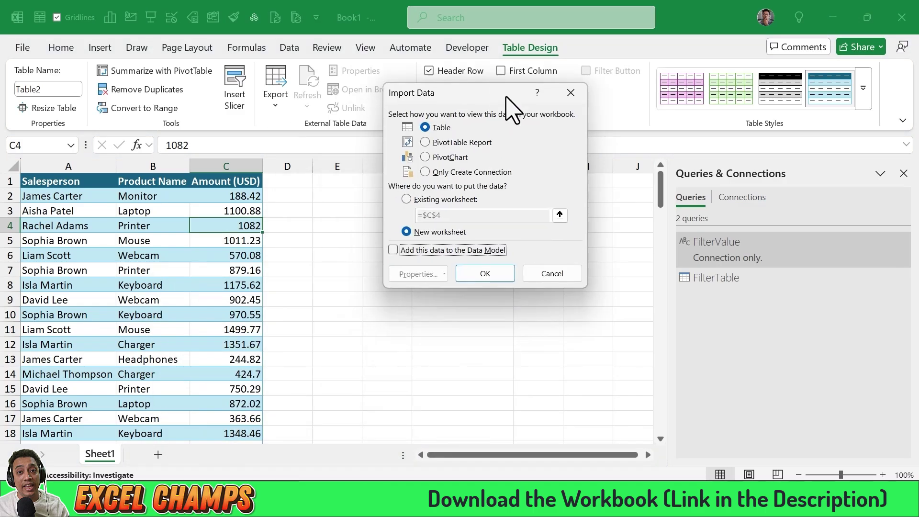
left_click(406, 199)
left_click(335, 224)
left_click(484, 277)
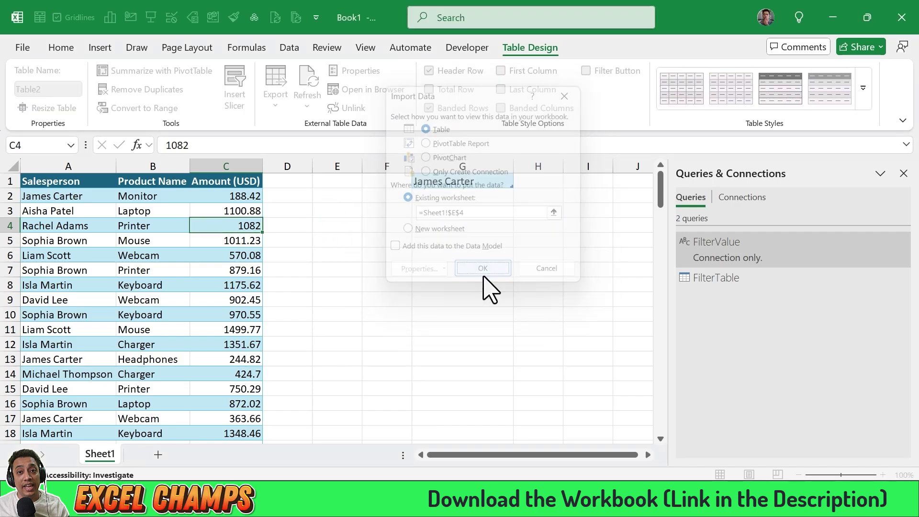
left_click_drag(343, 165, 503, 170)
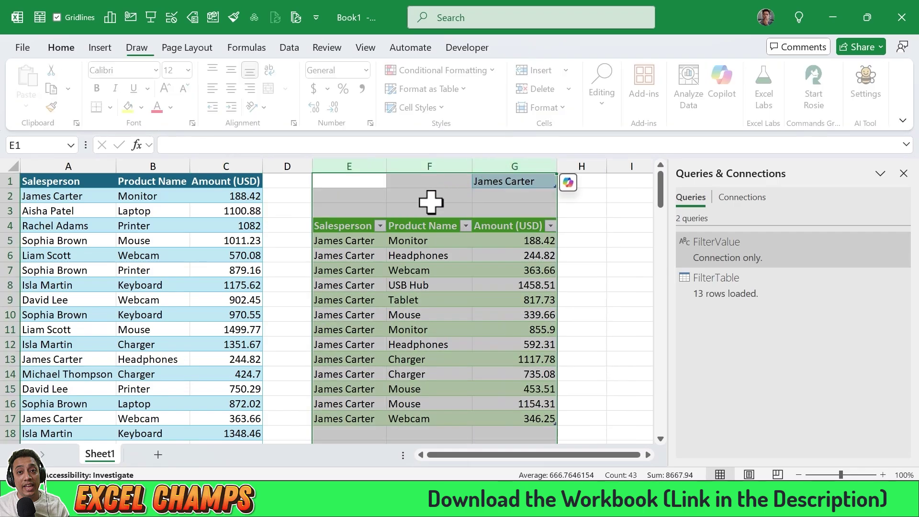
Add a list data validation to cell G1 with the salesperson cells $A$2:$A$121 as its source.
left_click(529, 181)
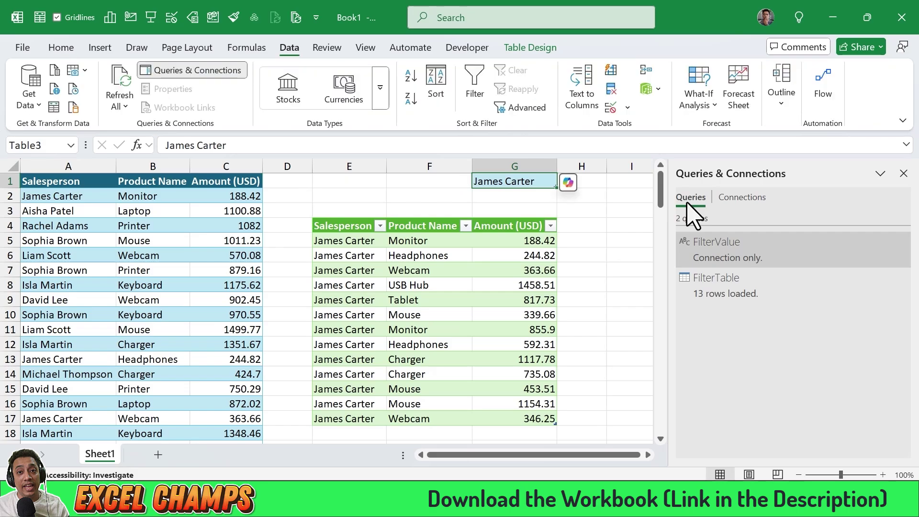
key("alt+a")
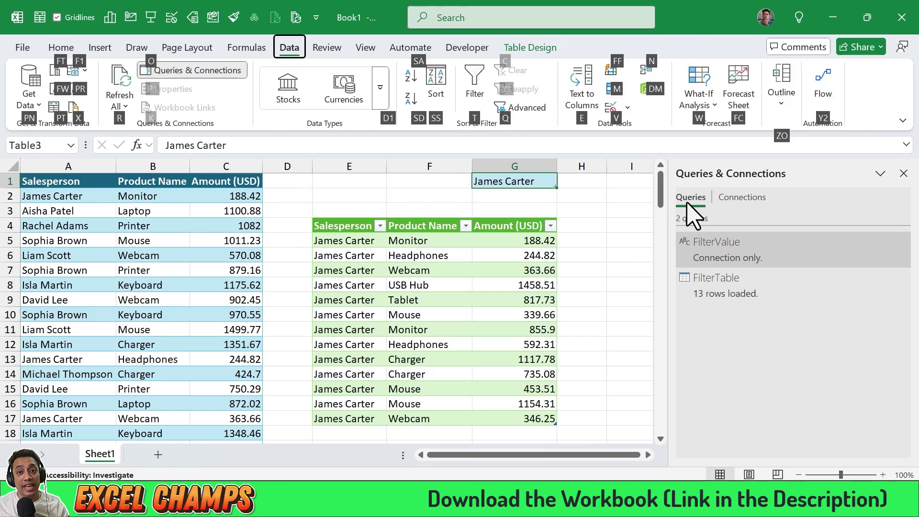
key("v")
key("v")
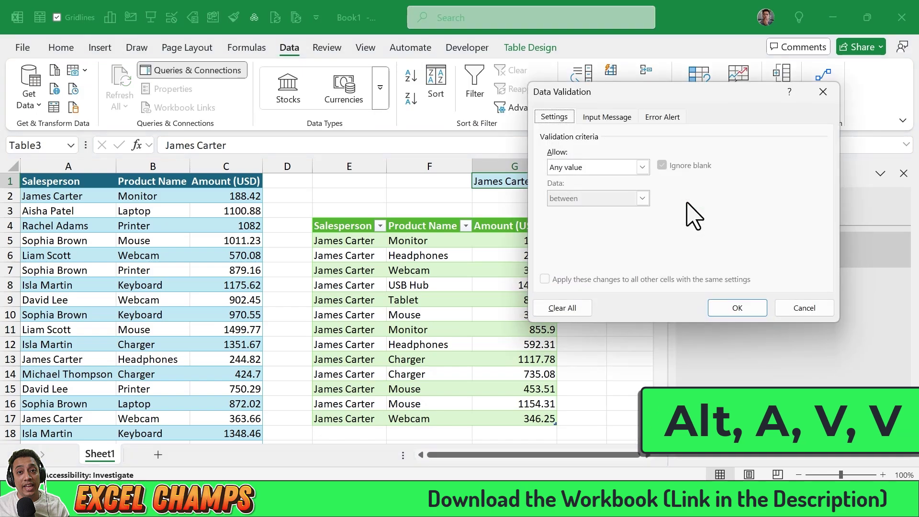
left_click(642, 167)
left_click(637, 214)
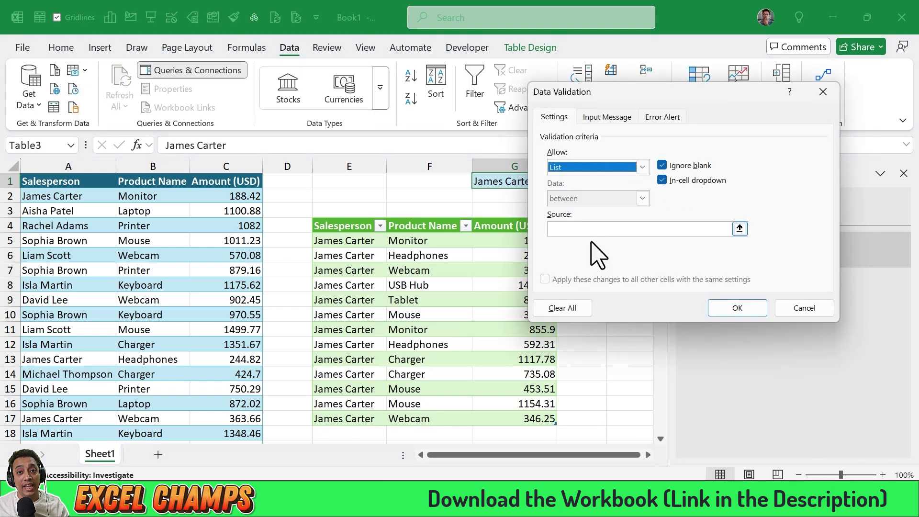
left_click(740, 228)
left_click(81, 194)
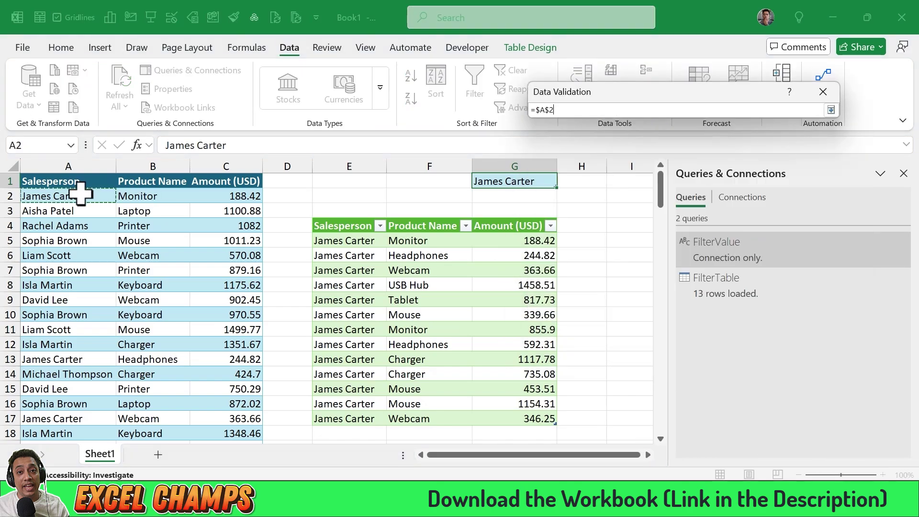
key("ctrl+shift+Down")
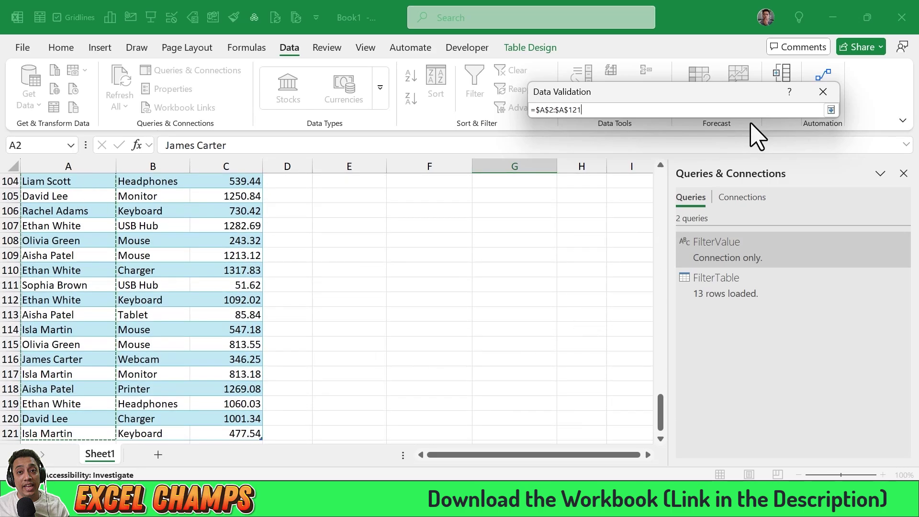
left_click(832, 110)
left_click(735, 309)
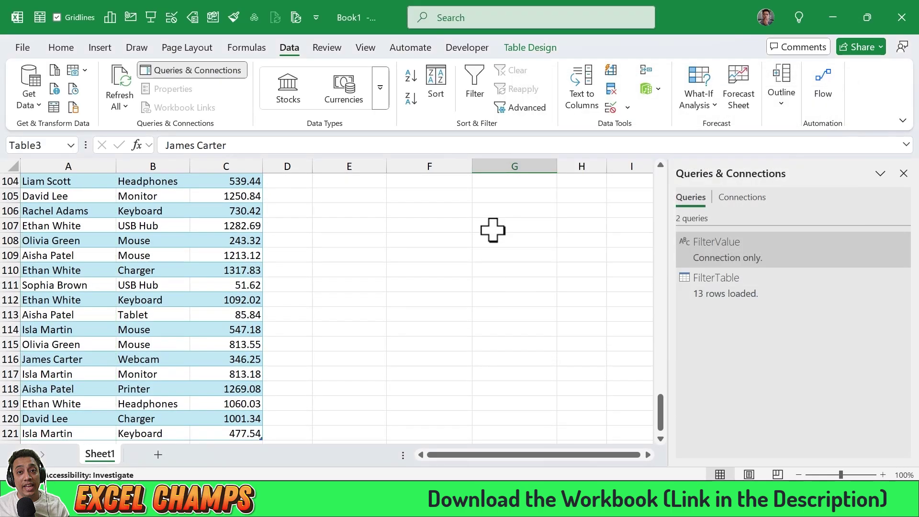
Select the second salesperson from the drop-down list in cell G1.
key("alt+Down")
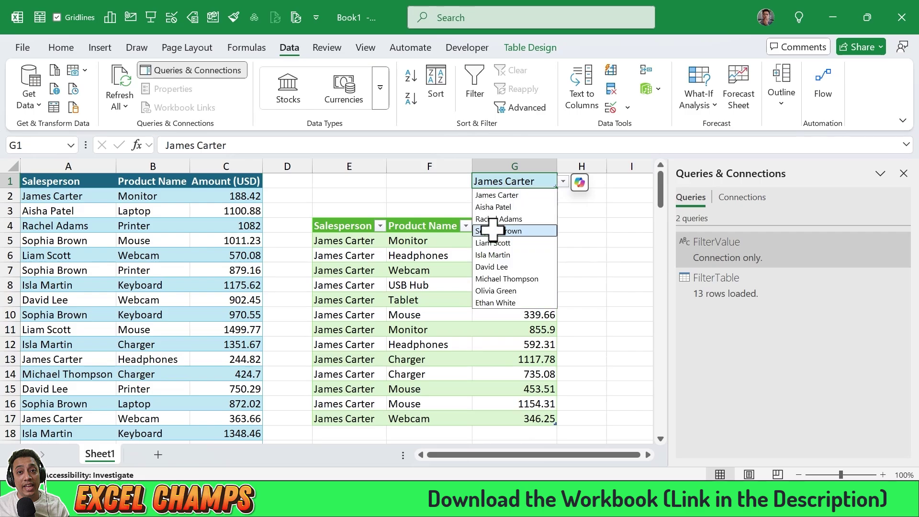
key("Up")
key("Up")
key("Up")
key("Up")
key("Up")
key("Up")
key("Up")
key("Up")
key("Return")
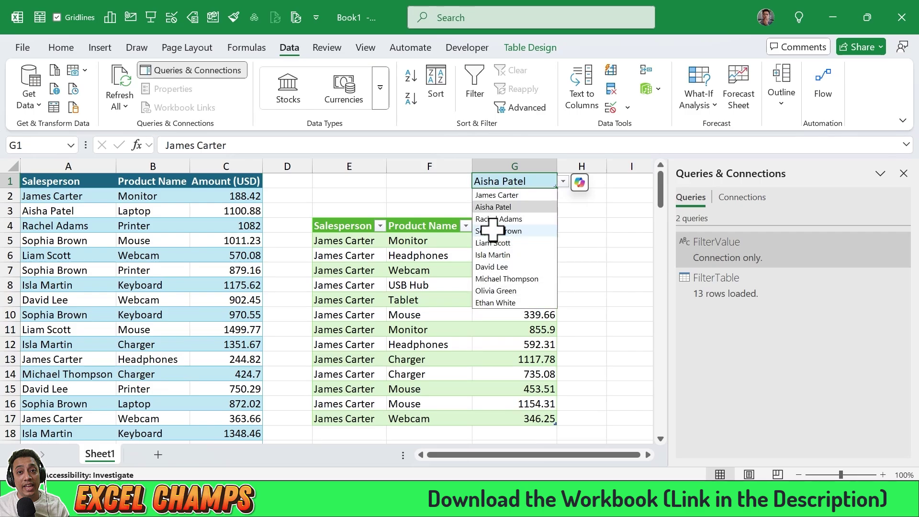
Select the ninth salesperson, second from the end of G1's drop-down list, and refresh the filtered table.
left_click(563, 181)
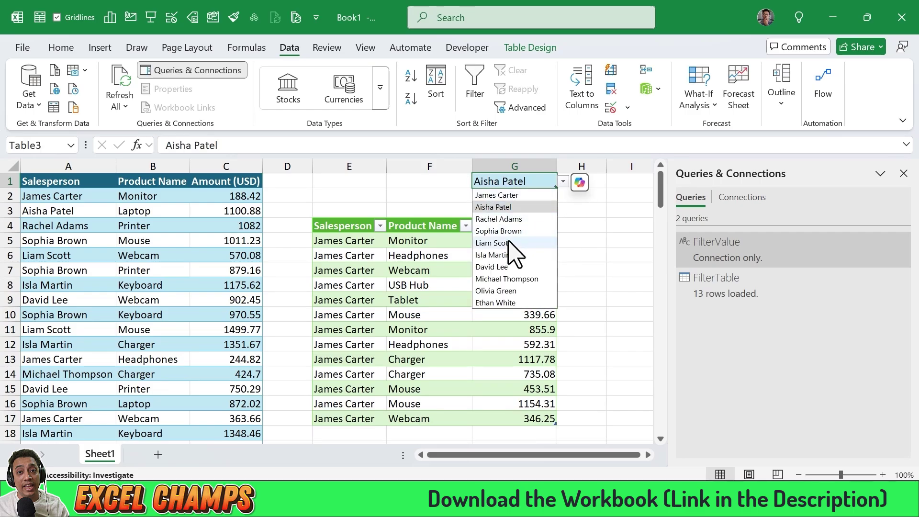
left_click(511, 292)
right_click(415, 256)
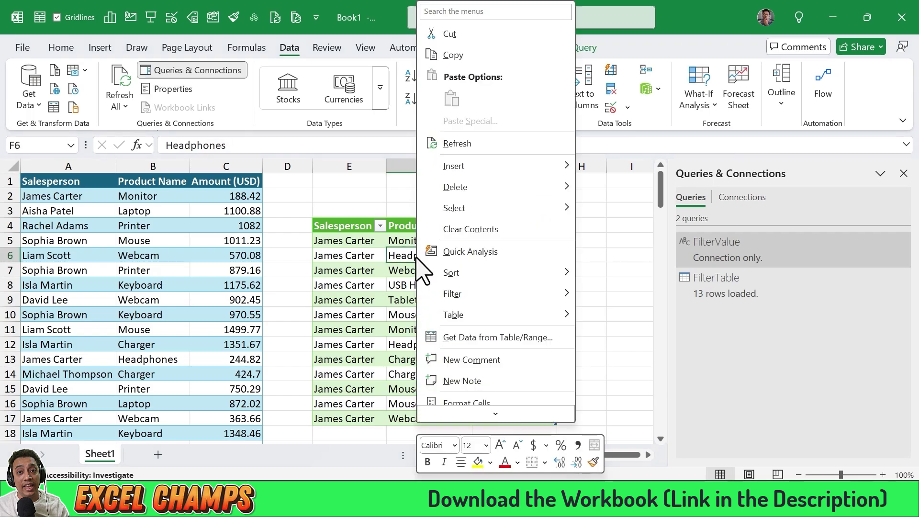
left_click(481, 143)
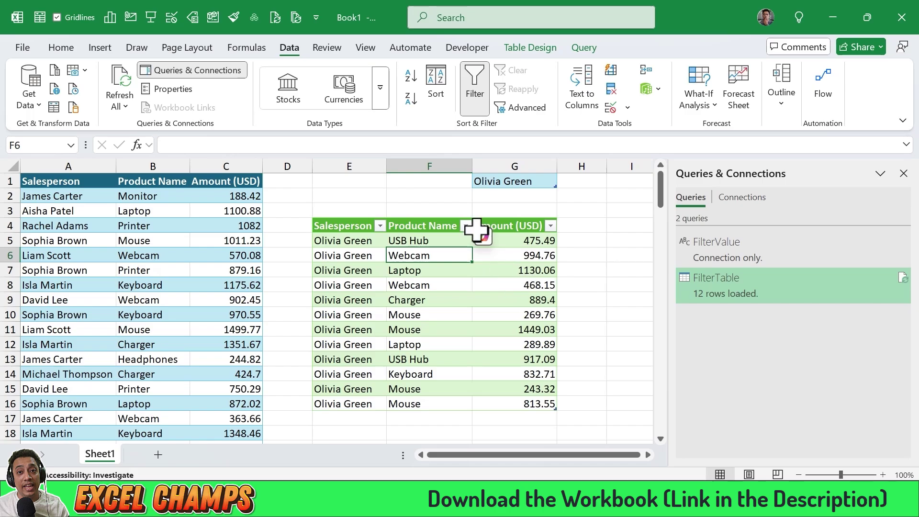
left_click(518, 182)
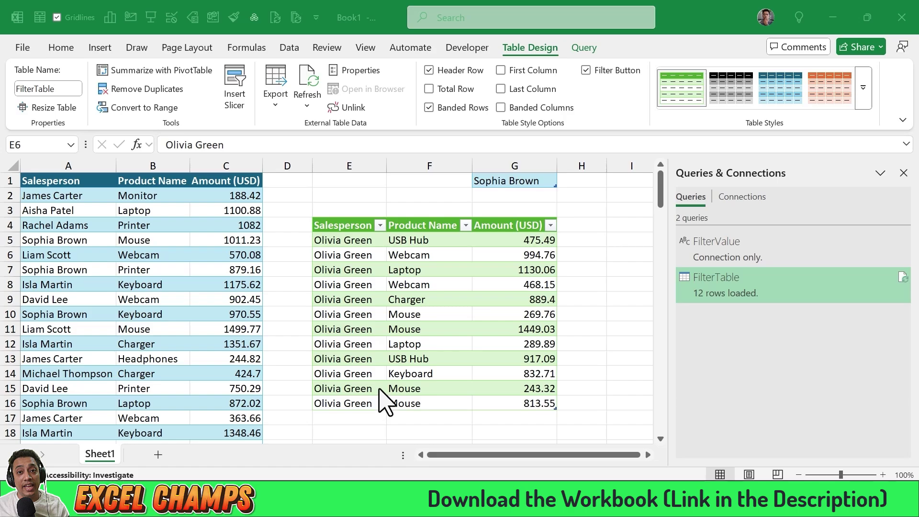
Open Sheet1's code module, paste the Worksheet_Change refresh macro, and move the code editor clear of cell G1.
right_click(99, 455)
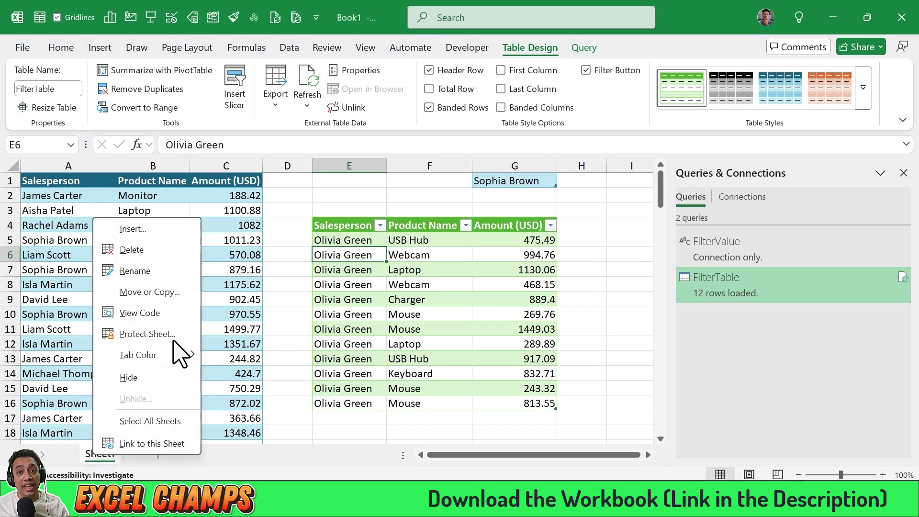
left_click(172, 314)
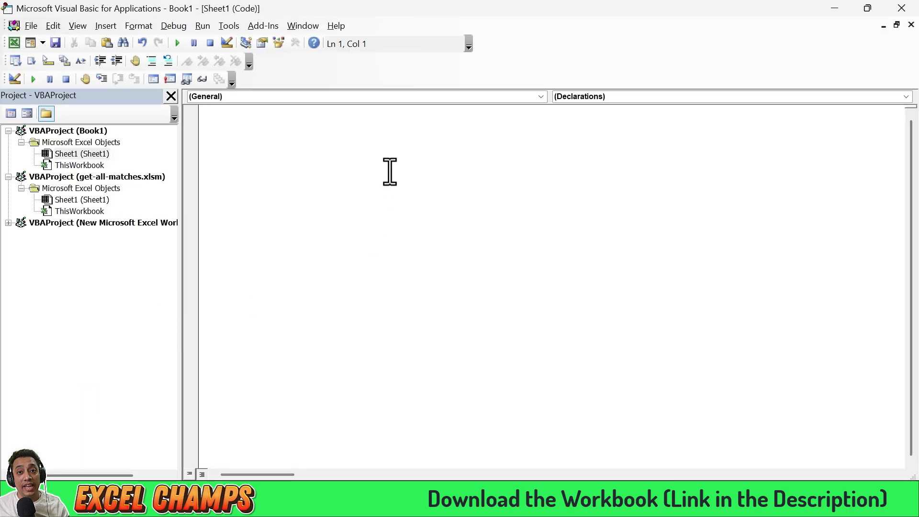
key("ctrl+v")
left_click_drag(361, 16, 394, 220)
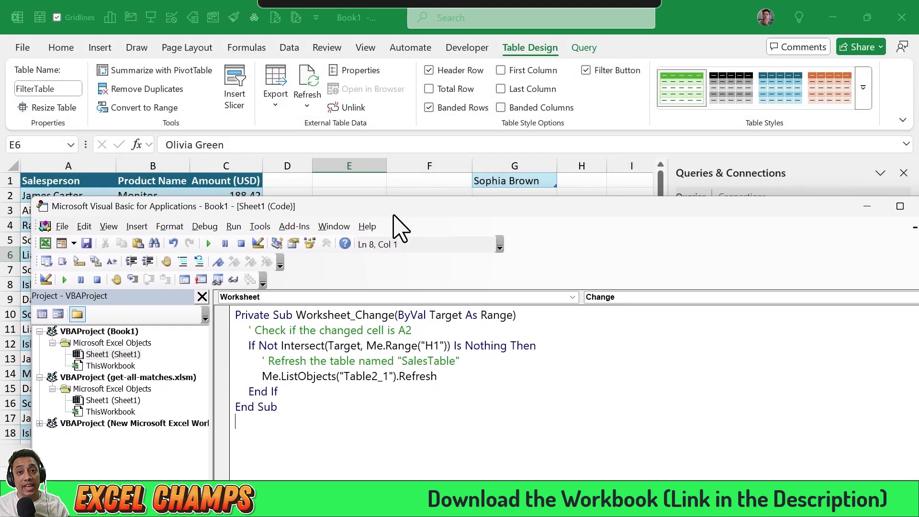
Set the macro's watched range to G1 and its refreshed ListObject to FilterTable, and close the code editor.
double_click(433, 347)
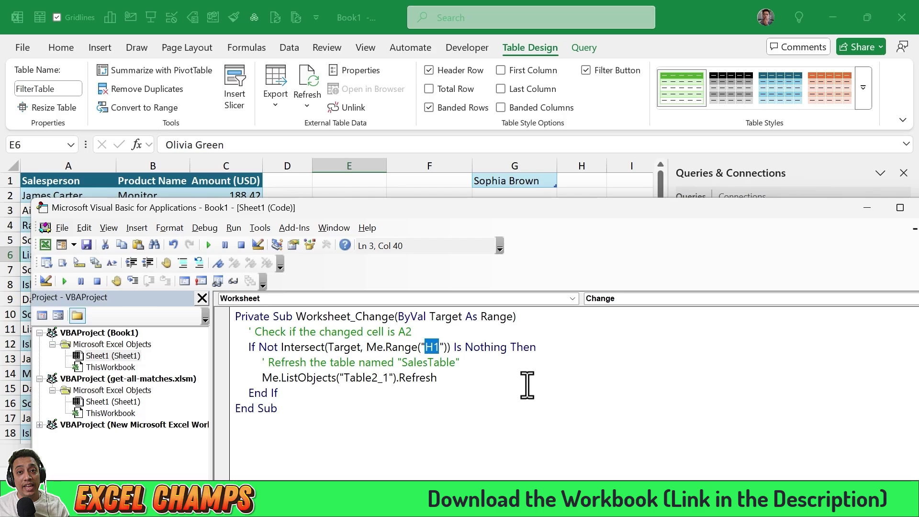
type("G1")
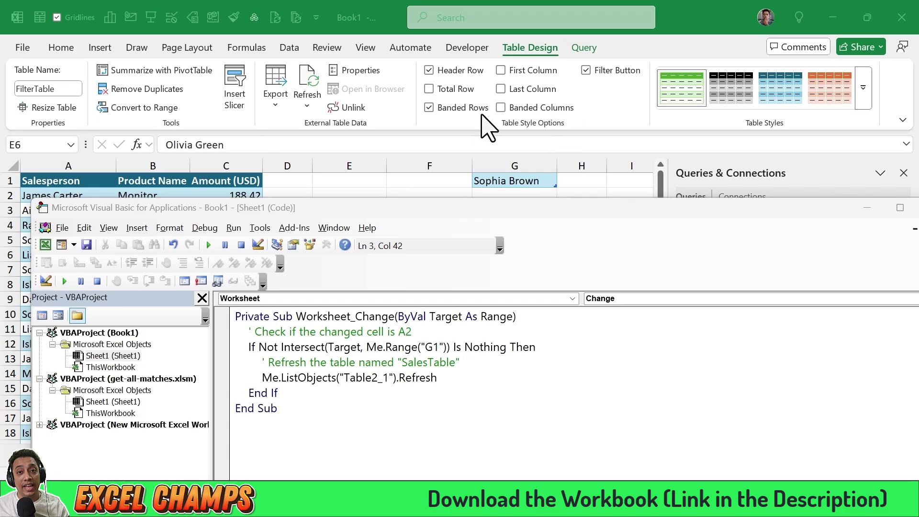
left_click(61, 90)
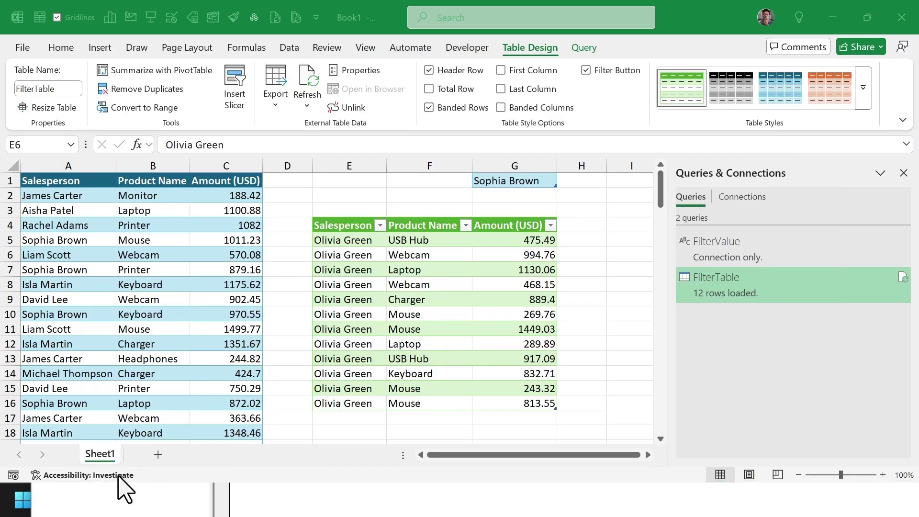
left_click(143, 500)
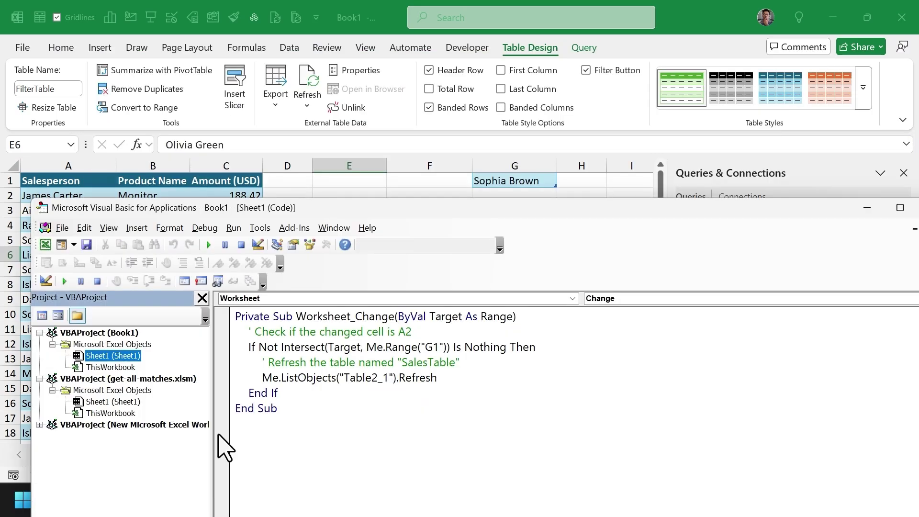
left_click_drag(389, 382, 345, 388)
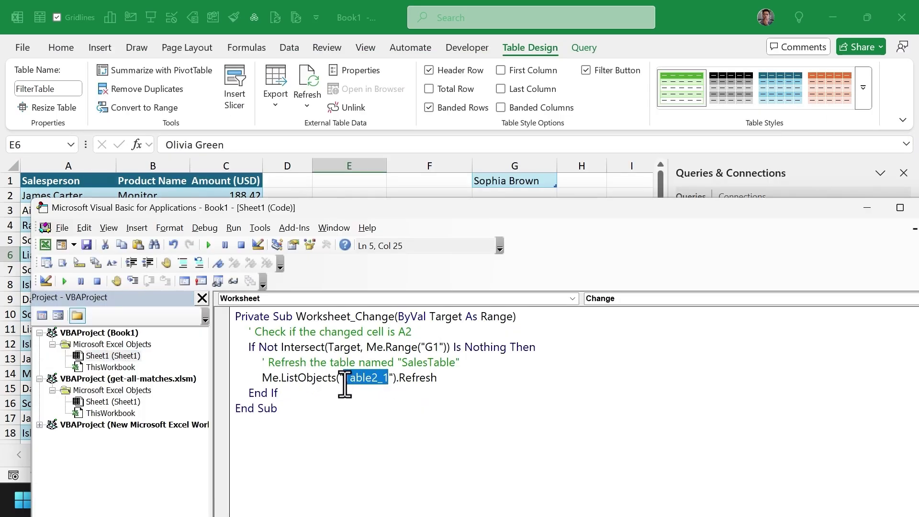
key("ctrl+v")
left_click(401, 347)
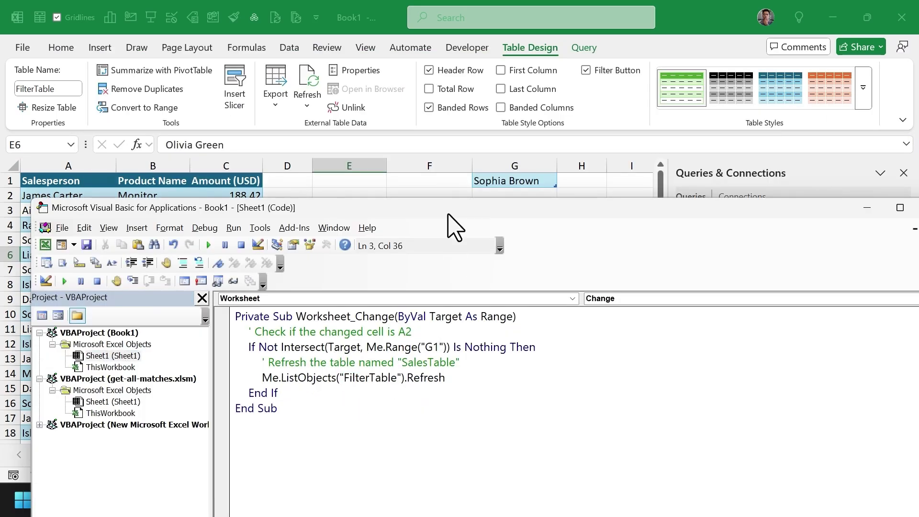
double_click(448, 214)
left_click(900, 15)
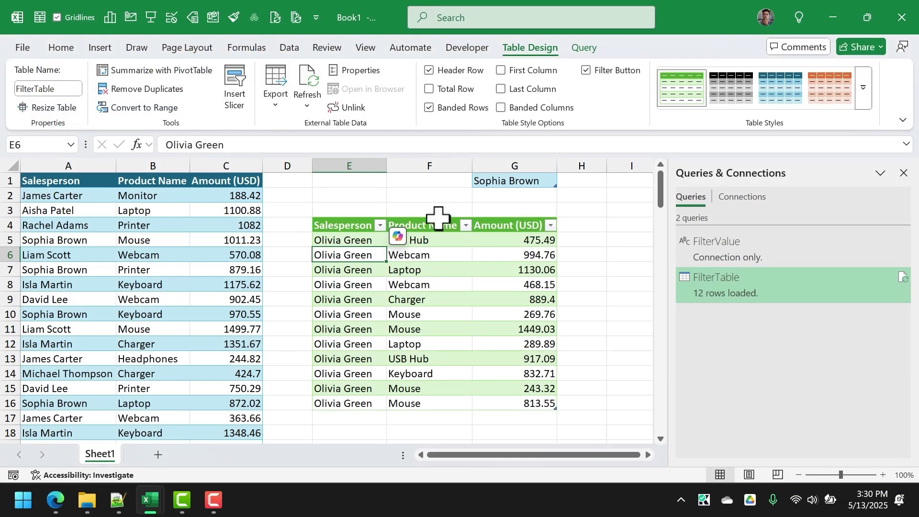
Test the automatic refresh by selecting the seventh salesperson from G1's drop-down list.
left_click(494, 183)
key("alt+Down")
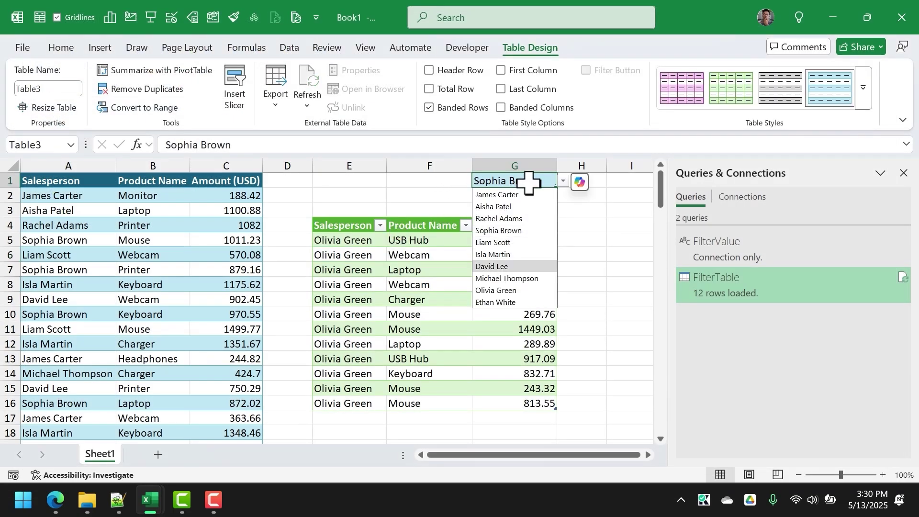
key("Return")
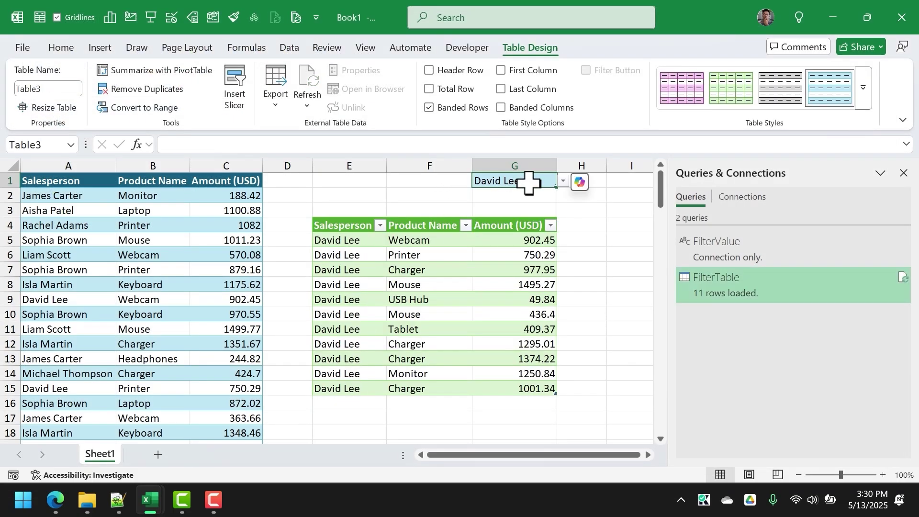